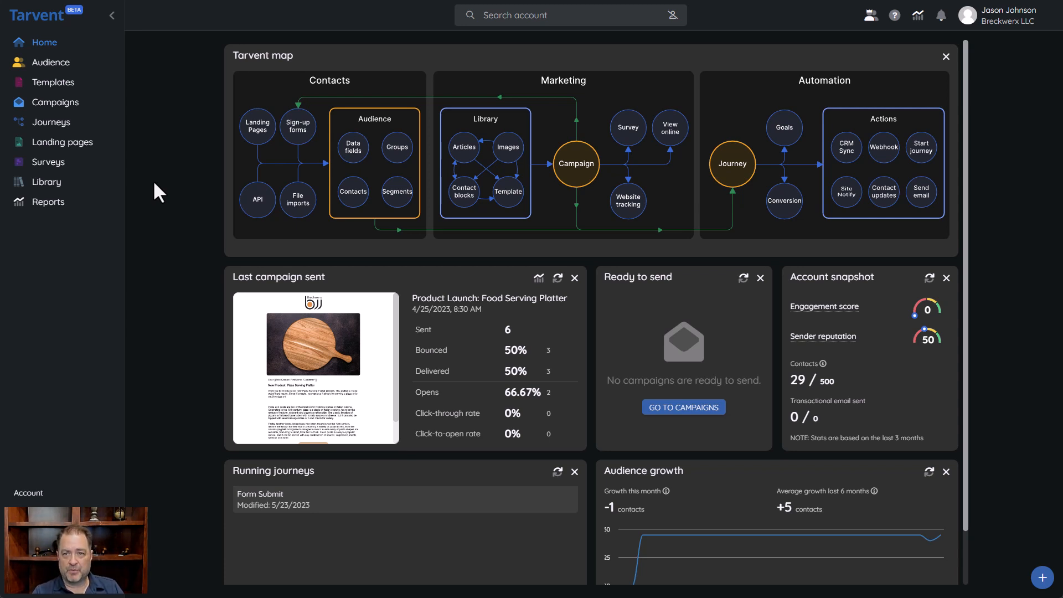
Go from the dashboard to the Campaigns page
{"action": "left_click", "coordinate": [71, 105]}
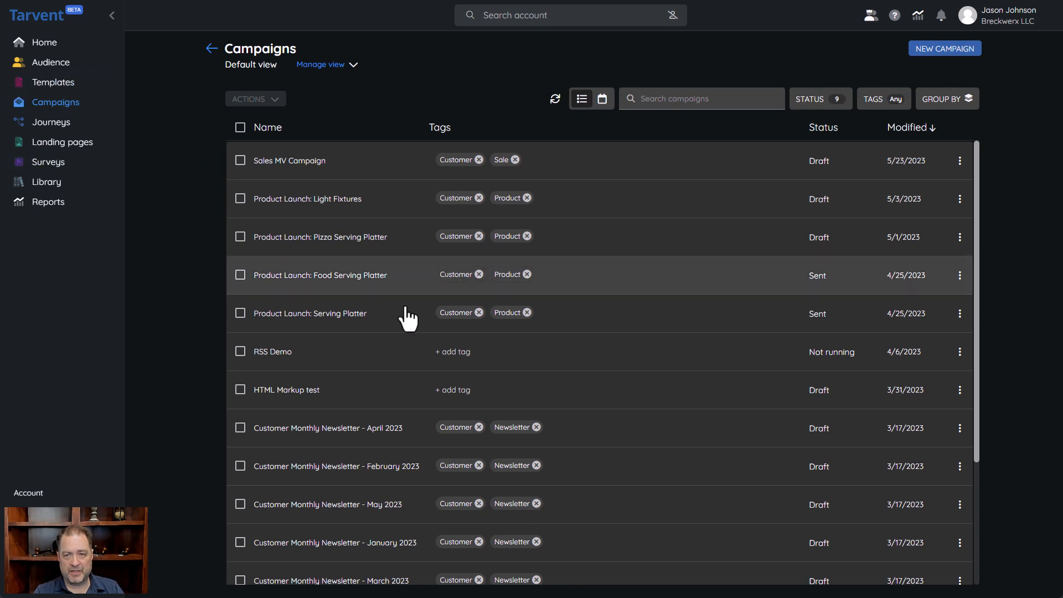
Show the campaigns in calendar view, check April 2023, then return to May 2023
{"action": "left_click", "coordinate": [603, 102]}
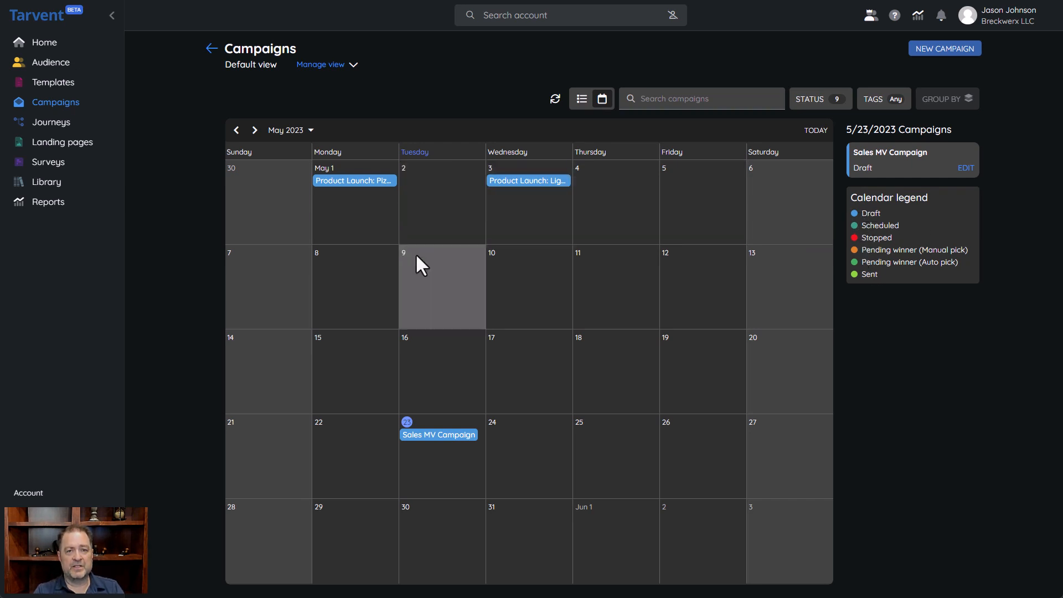
{"action": "left_click", "coordinate": [236, 131]}
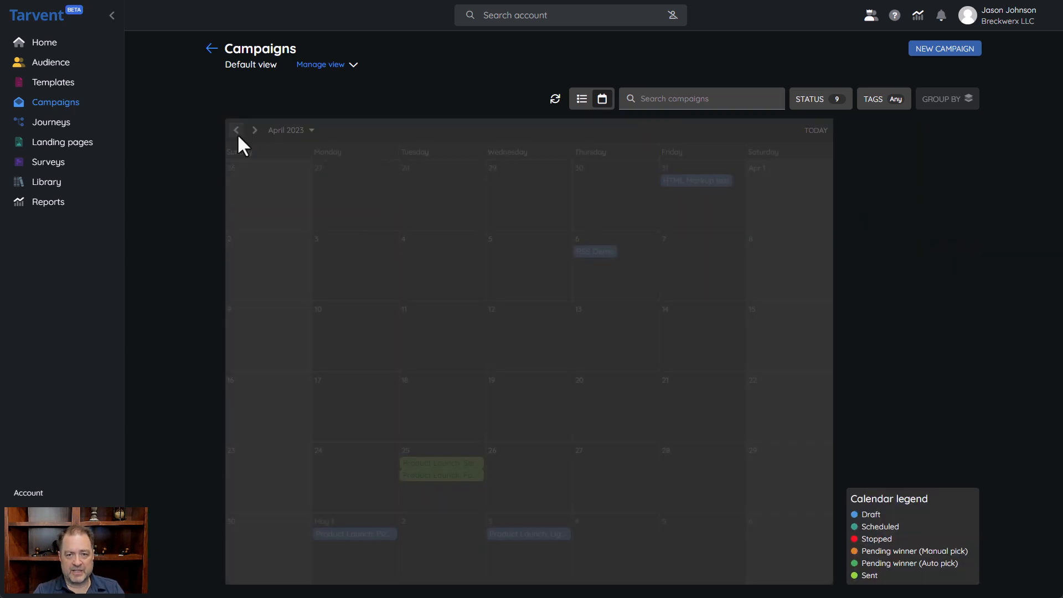
{"action": "left_click", "coordinate": [254, 131]}
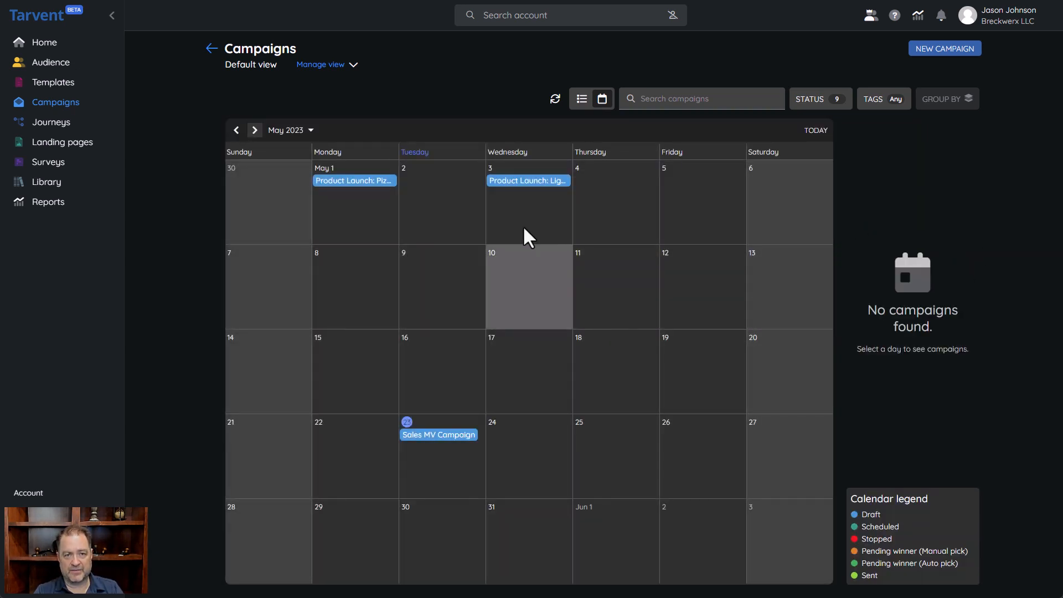
{"action": "left_click", "coordinate": [600, 103]}
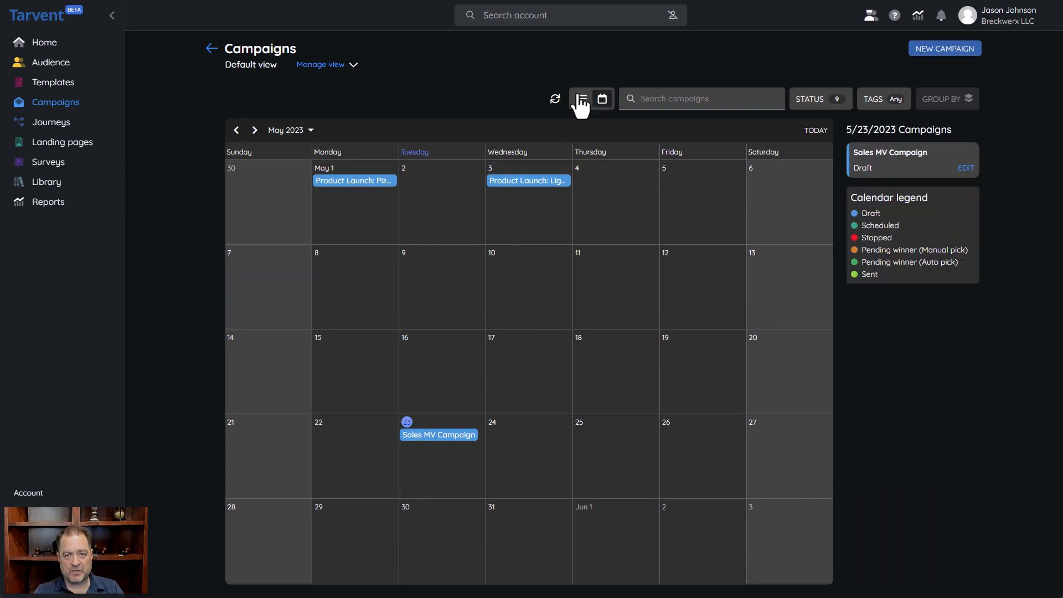
Return the campaigns to list view and start a new Standard campaign
{"action": "left_click", "coordinate": [581, 99]}
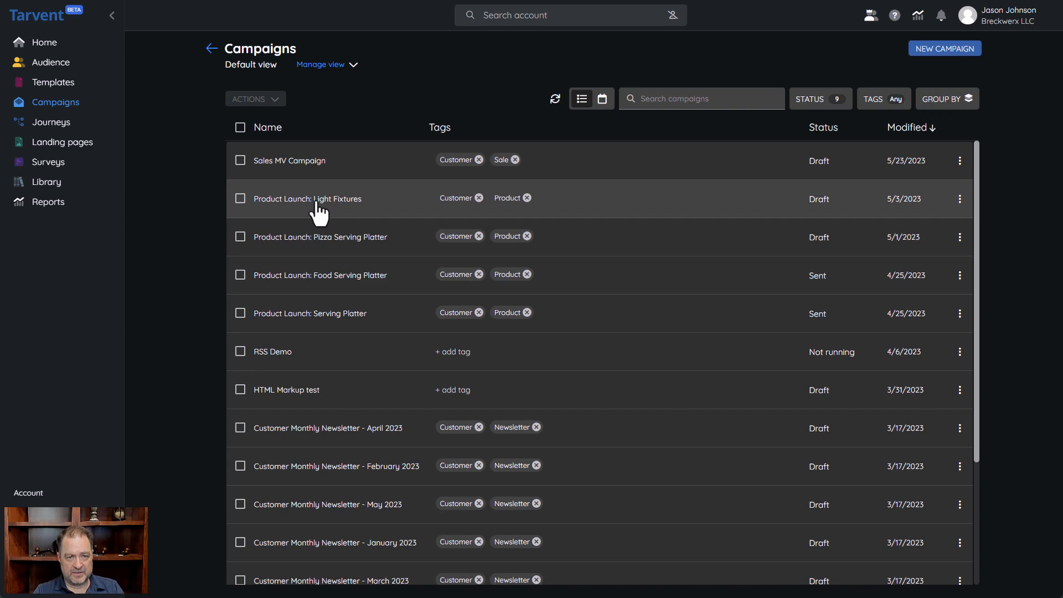
{"action": "left_click", "coordinate": [924, 55]}
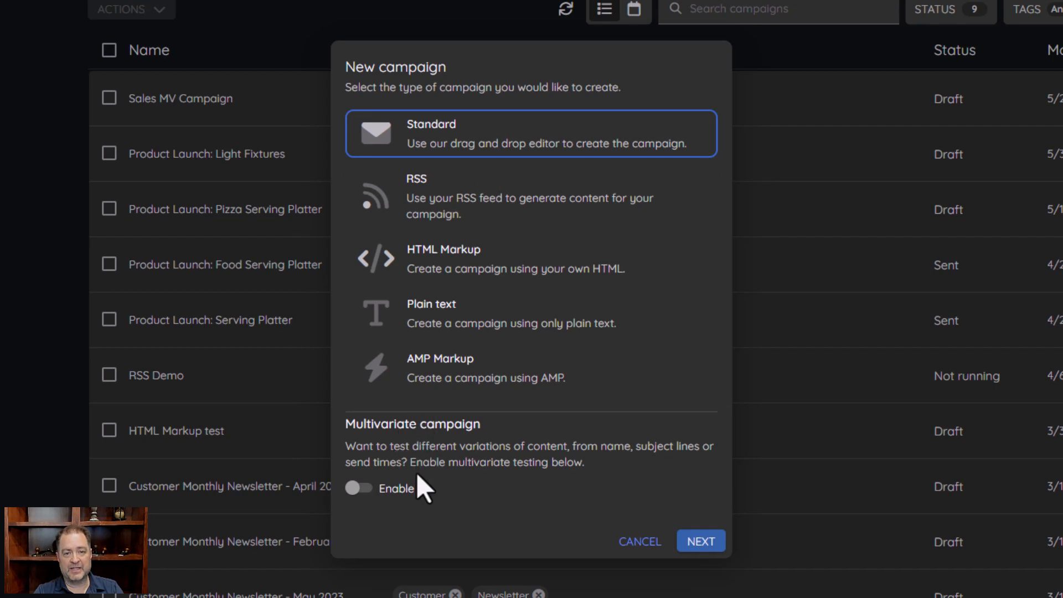
Continue with the Standard type and start the campaign from a blank scratch design
{"action": "left_click", "coordinate": [701, 541]}
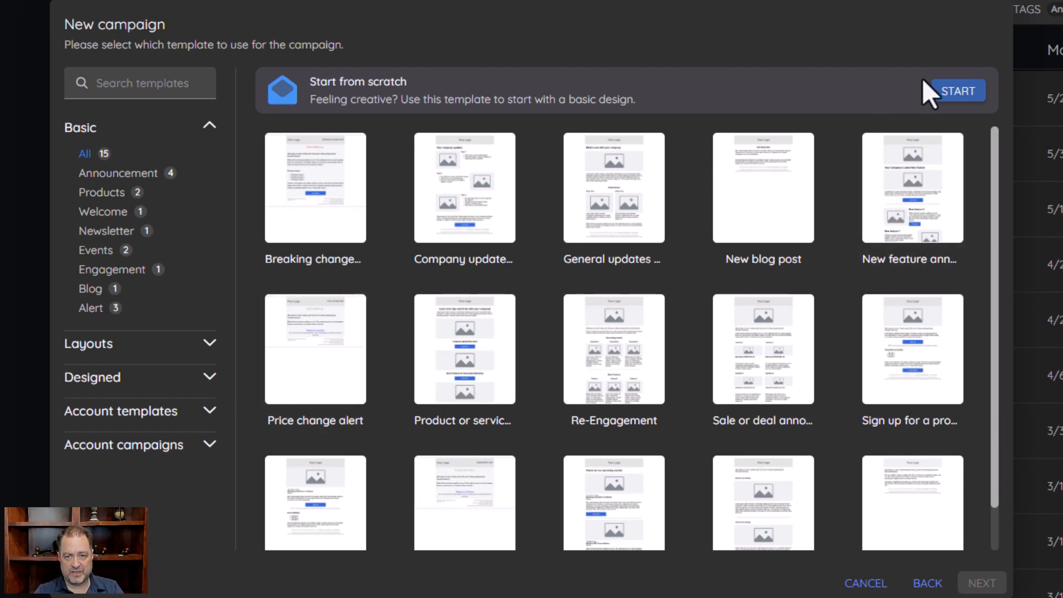
{"action": "left_click", "coordinate": [963, 97]}
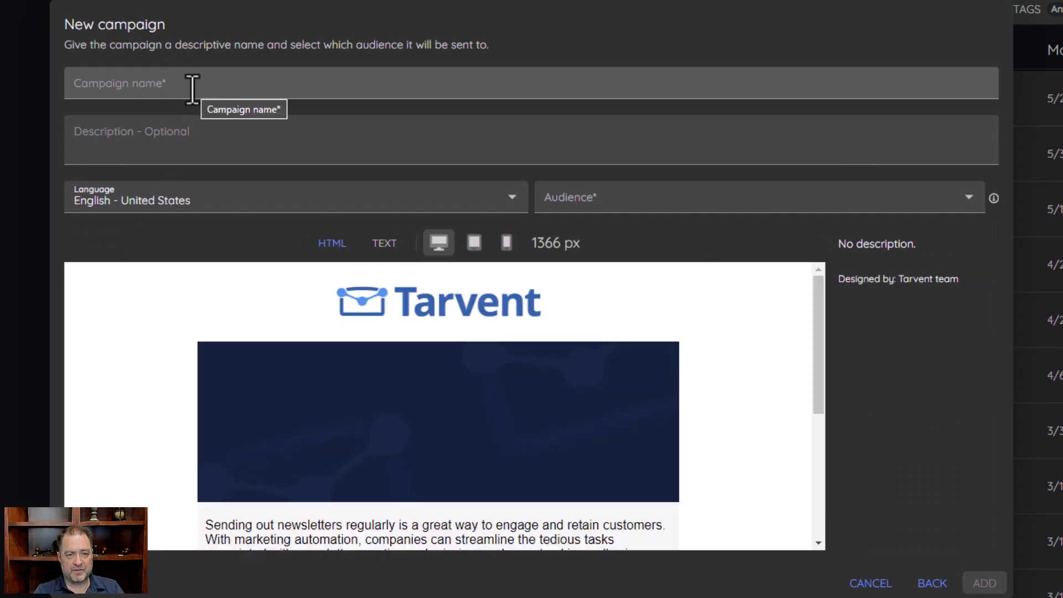
Preview the email design at tablet, mobile, then desktop widths
{"action": "left_click", "coordinate": [192, 89]}
{"action": "scroll", "coordinate": [548, 465], "scroll_direction": "down", "scroll_amount": 4}
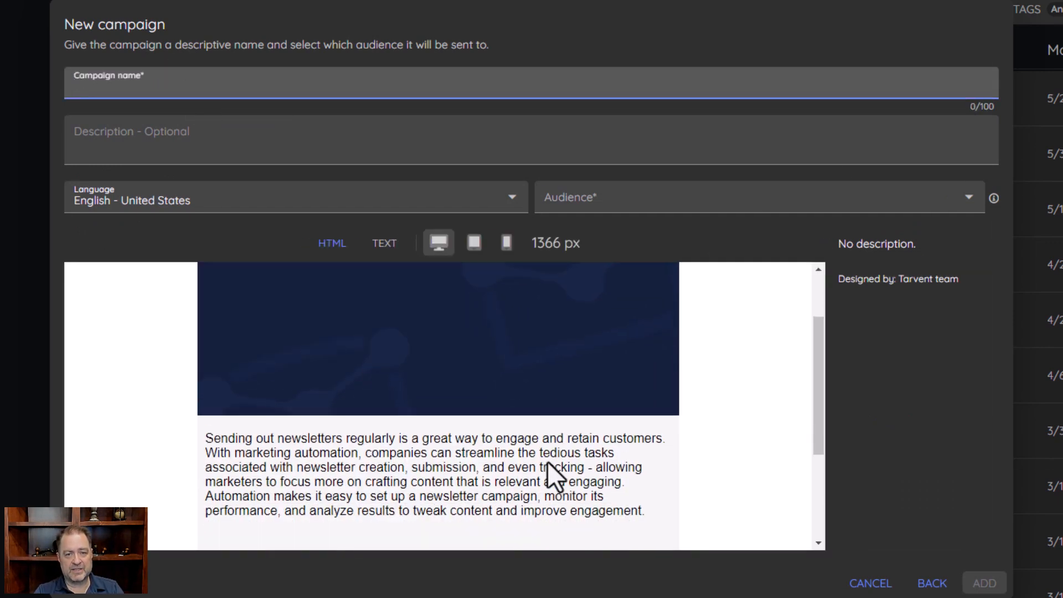
{"action": "scroll", "coordinate": [547, 465], "scroll_direction": "up", "scroll_amount": 2}
{"action": "scroll", "coordinate": [548, 455], "scroll_direction": "up", "scroll_amount": 2}
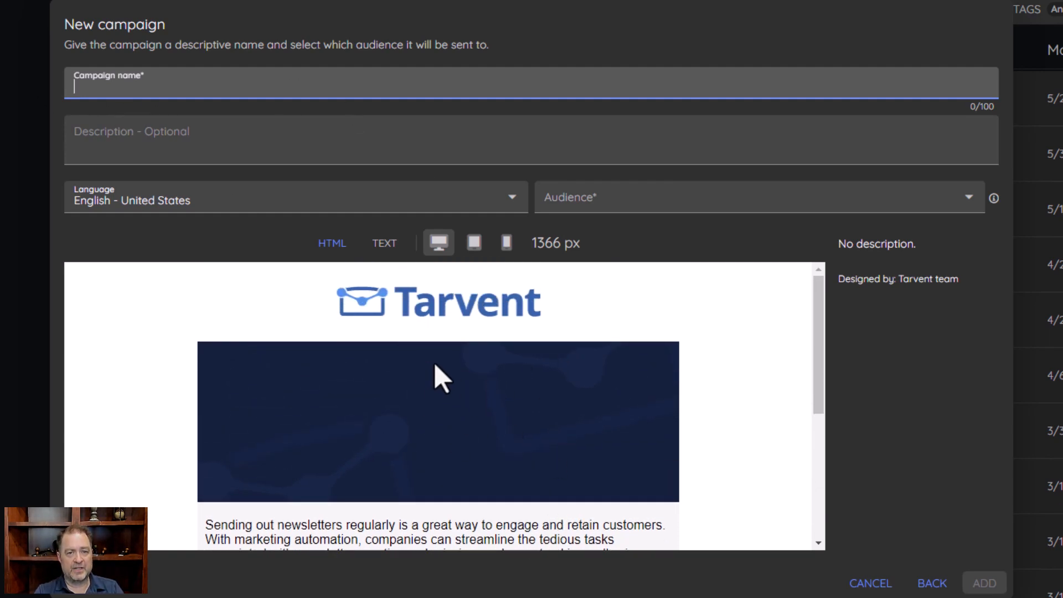
{"action": "left_click", "coordinate": [474, 242]}
{"action": "left_click", "coordinate": [507, 243]}
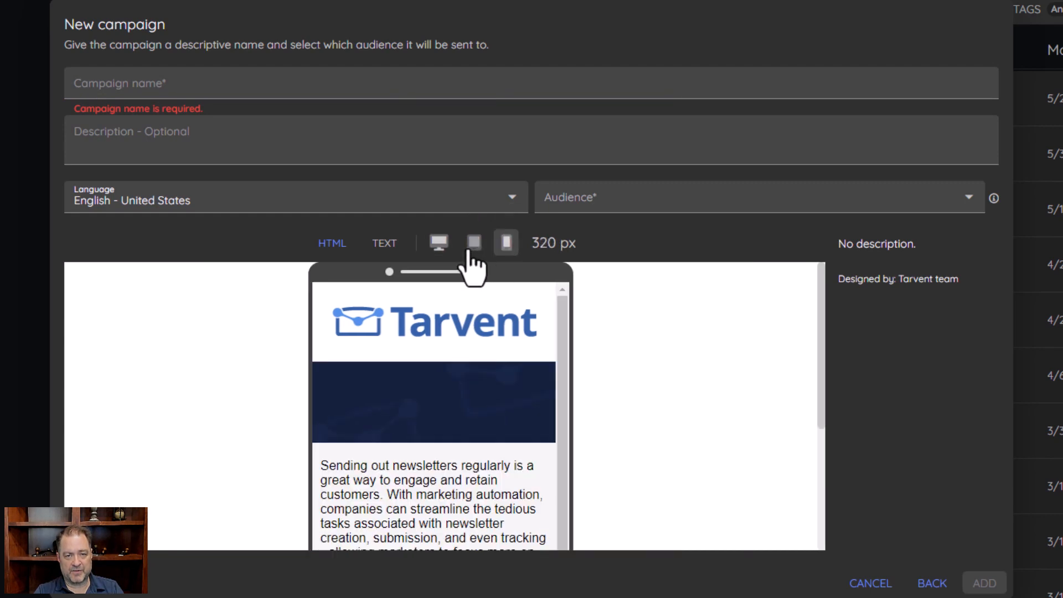
{"action": "left_click", "coordinate": [474, 243]}
{"action": "left_click", "coordinate": [439, 244]}
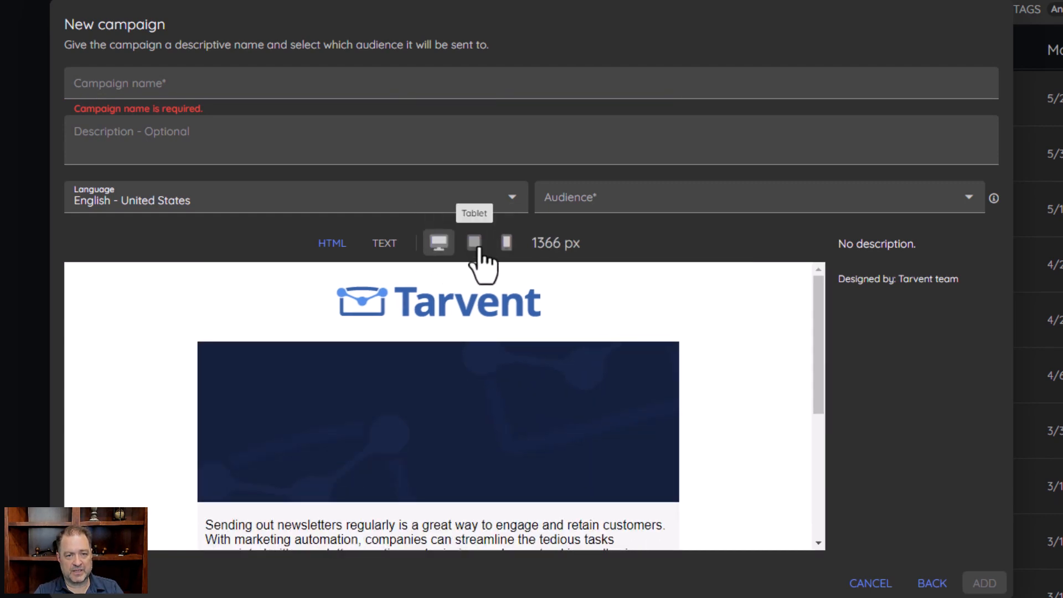
Choose Customers as the new campaign's audience
{"action": "left_click", "coordinate": [154, 88]}
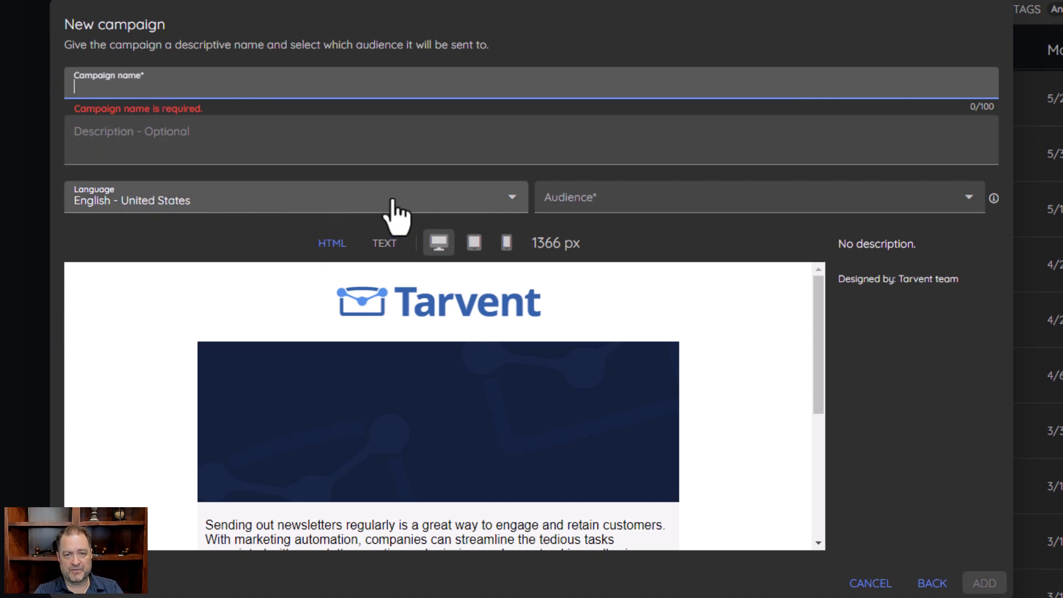
{"action": "left_click", "coordinate": [655, 205]}
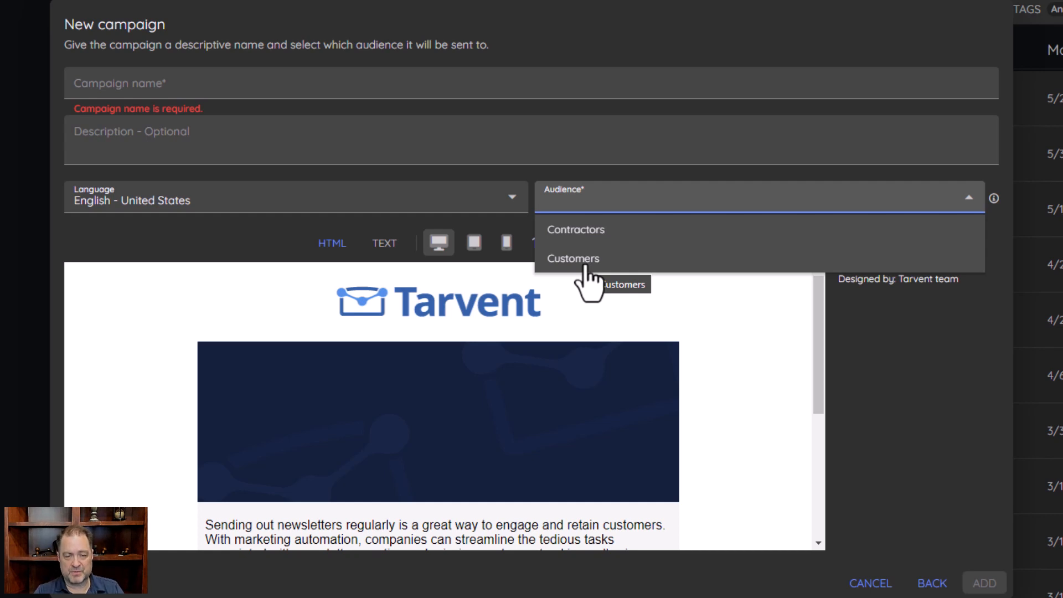
{"action": "left_click", "coordinate": [949, 372]}
{"action": "left_click", "coordinate": [579, 204]}
{"action": "left_click", "coordinate": [564, 266]}
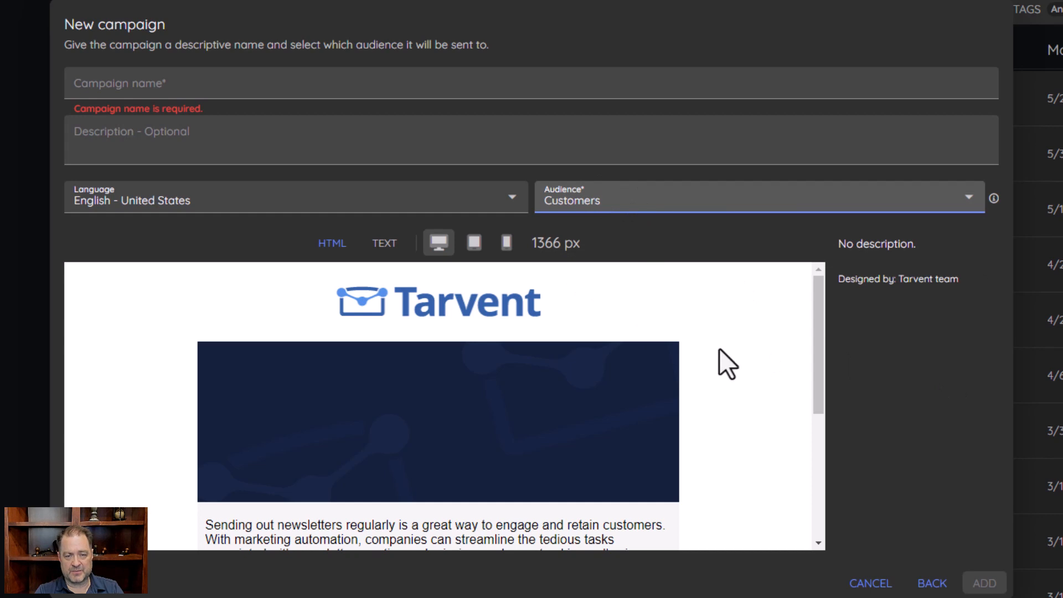
{"action": "left_click", "coordinate": [157, 79]}
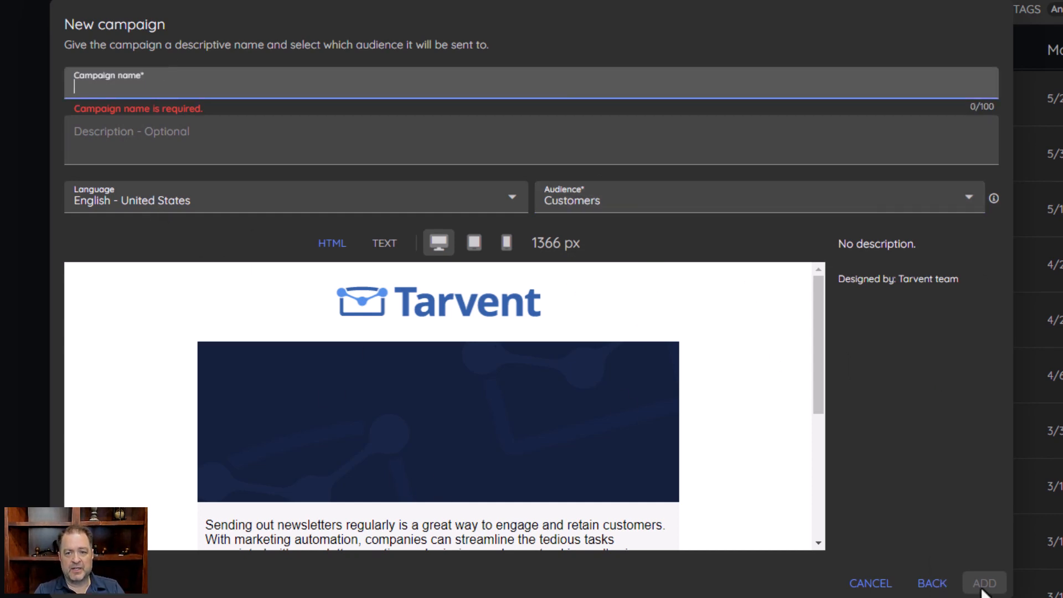
Cancel the new campaign and open Product Launch: Light Fixtures in the email editor
{"action": "left_click", "coordinate": [857, 591]}
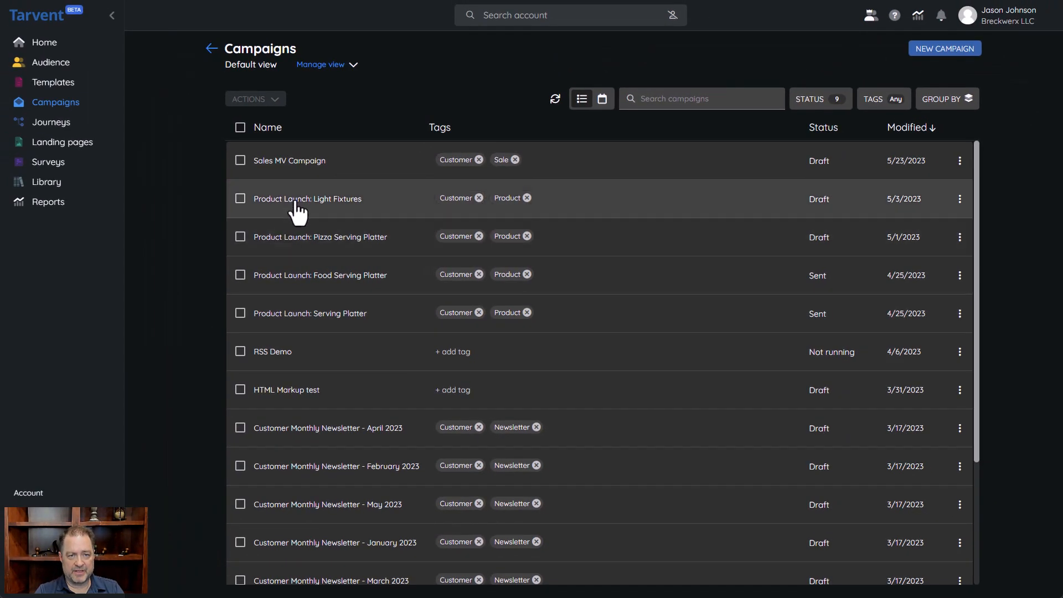
{"action": "left_click", "coordinate": [296, 202]}
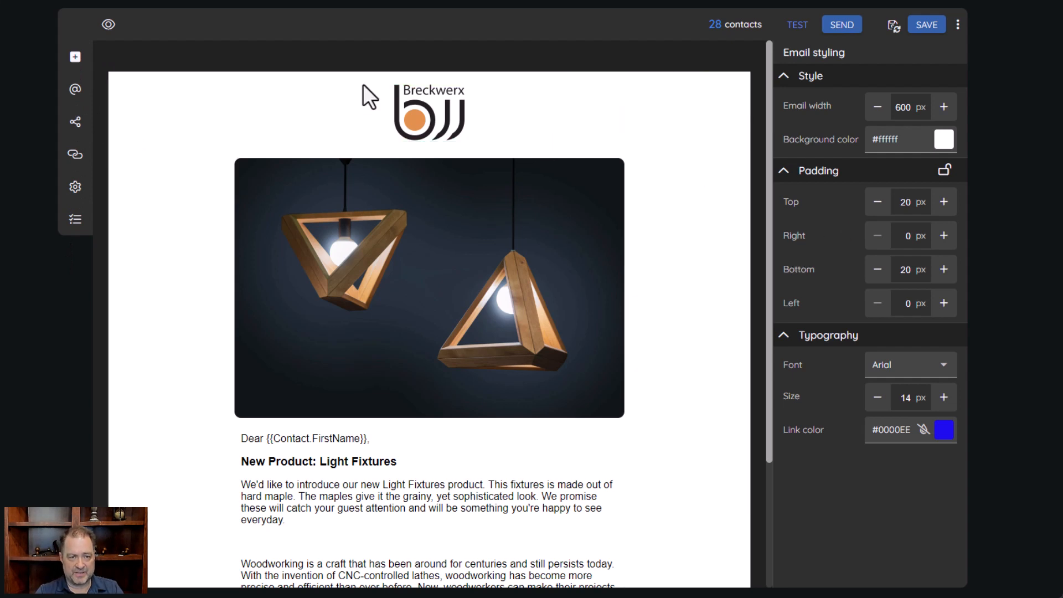
Browse the Elements and Rows libraries, then open the top row's settings
{"action": "left_click", "coordinate": [76, 61]}
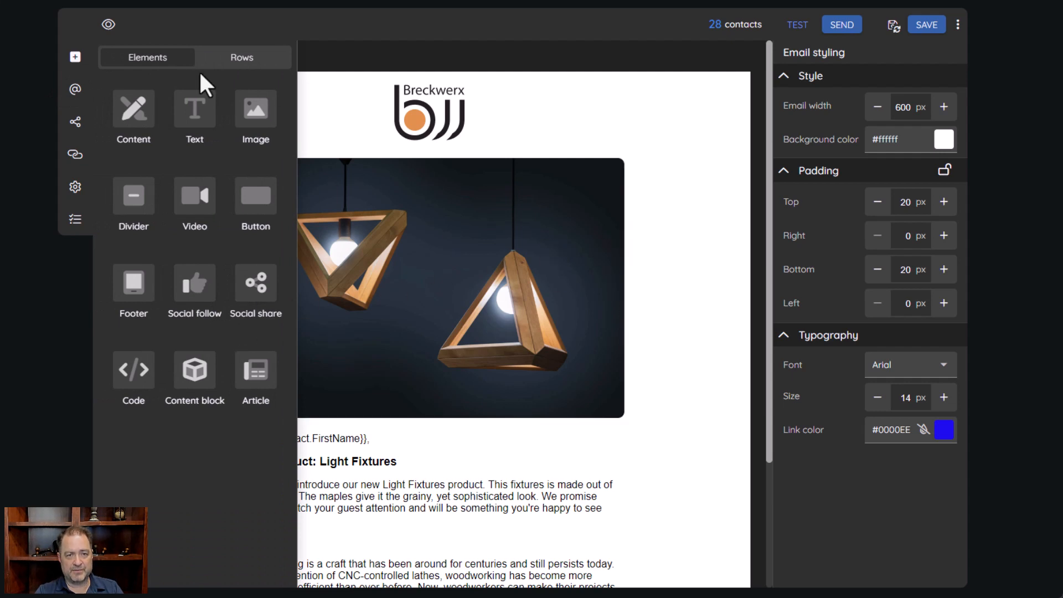
{"action": "left_click", "coordinate": [240, 62]}
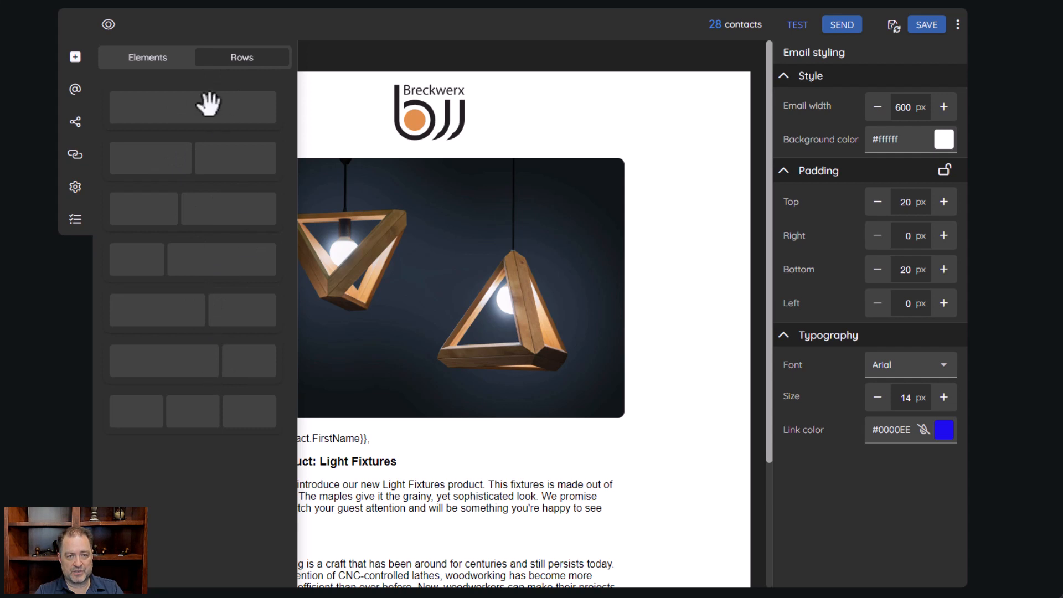
{"action": "left_click", "coordinate": [158, 61]}
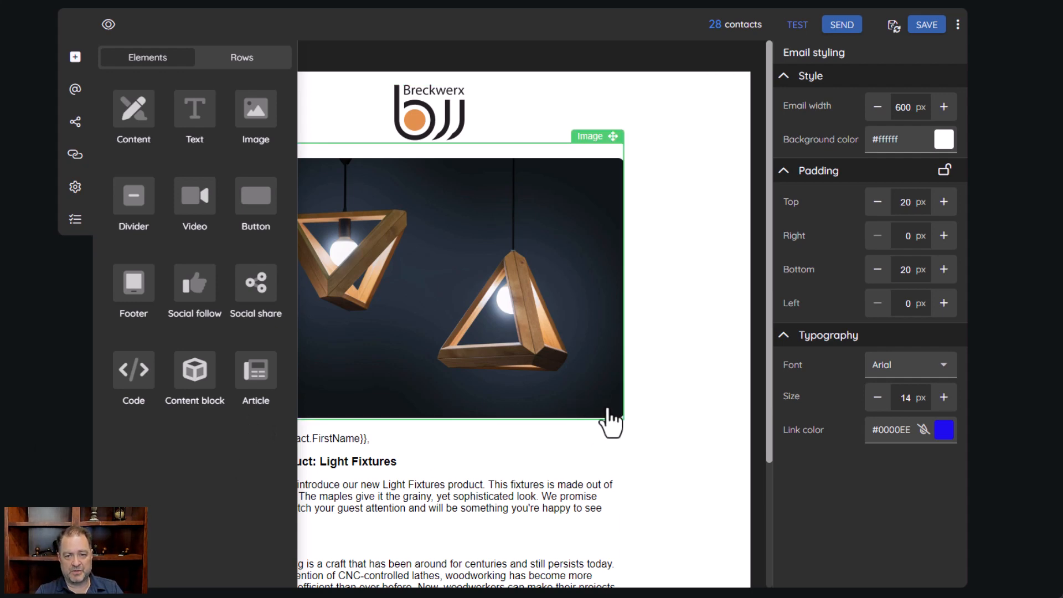
{"action": "left_click", "coordinate": [657, 408]}
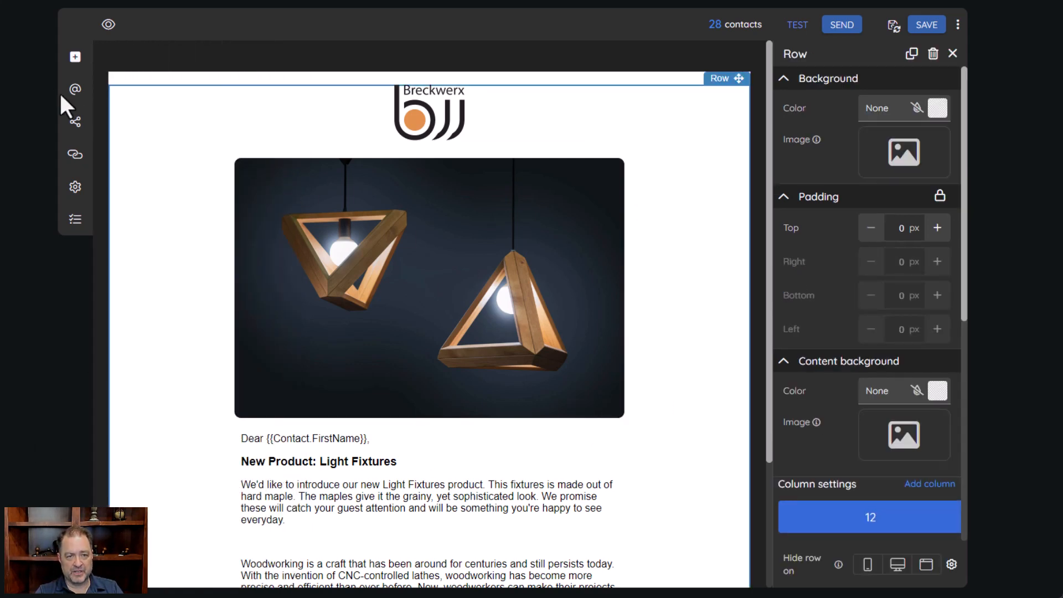
Open the Header information dialog and inspect the sender name field
{"action": "left_click", "coordinate": [75, 89]}
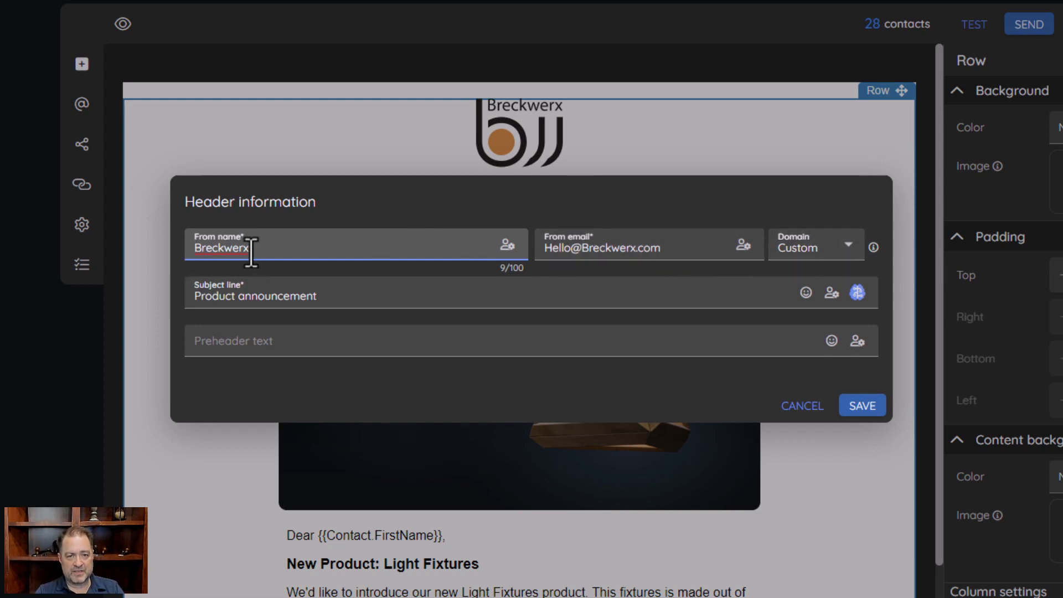
{"action": "left_click_drag", "start_coordinate": [252, 249], "coordinate": [183, 248]}
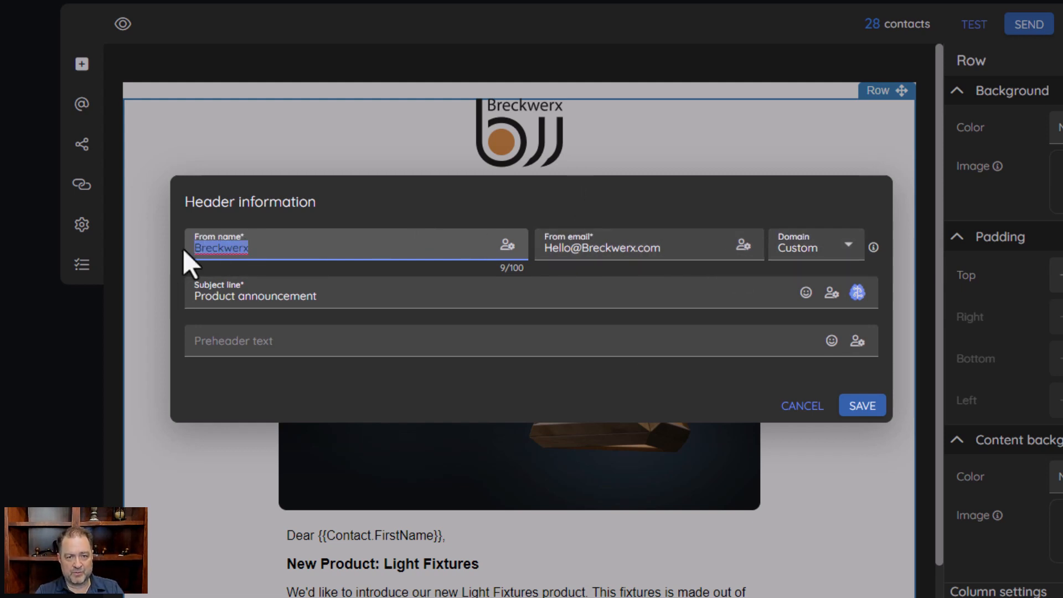
{"action": "left_click", "coordinate": [301, 254]}
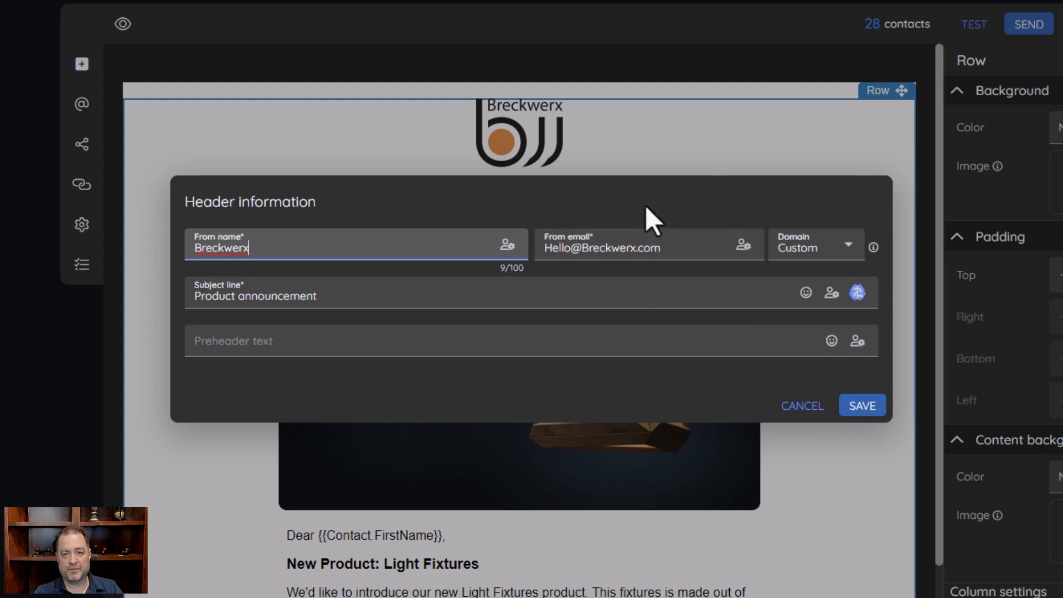
Set the sender domain to breckwerx.com and enter the sender mailbox name
{"action": "left_click", "coordinate": [836, 250]}
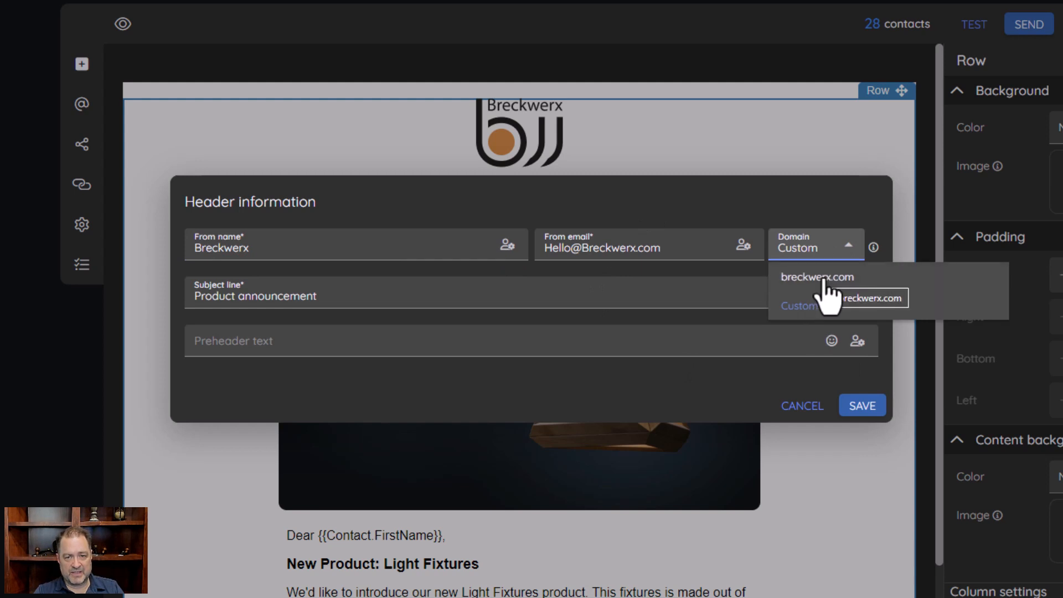
{"action": "left_click", "coordinate": [823, 281]}
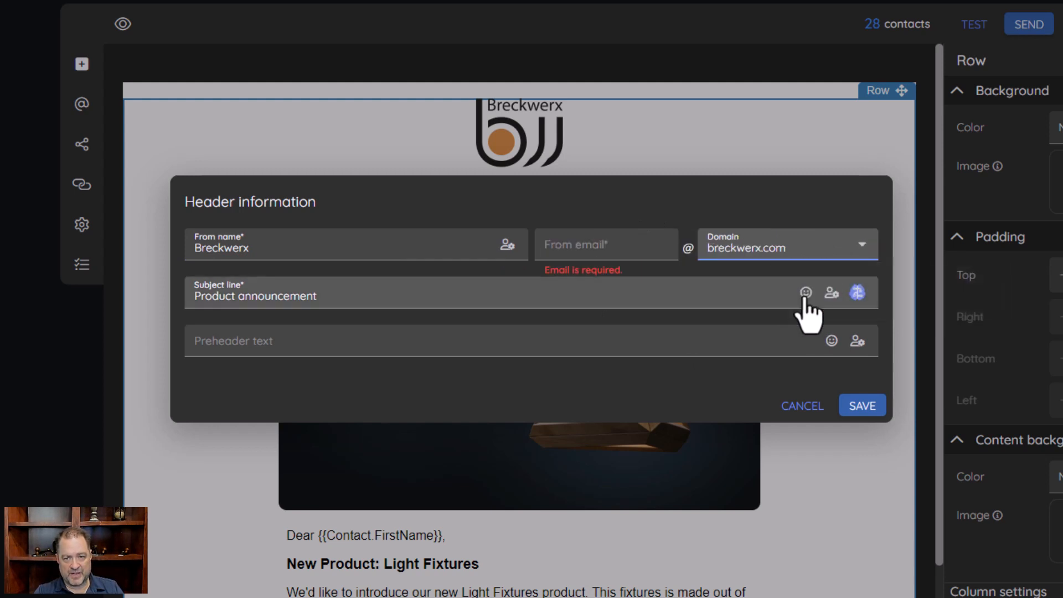
{"action": "left_click", "coordinate": [614, 245]}
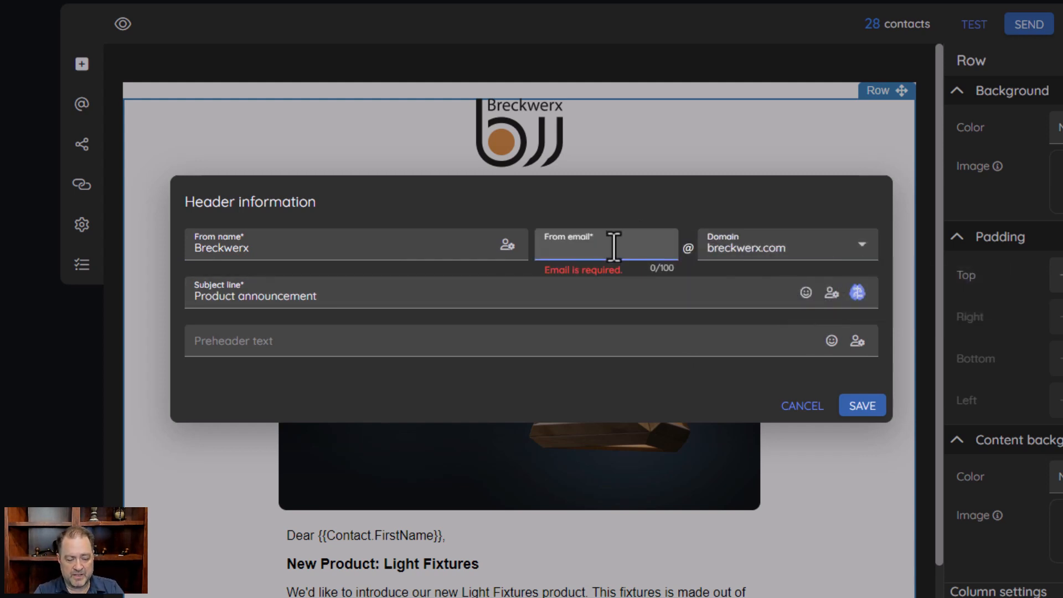
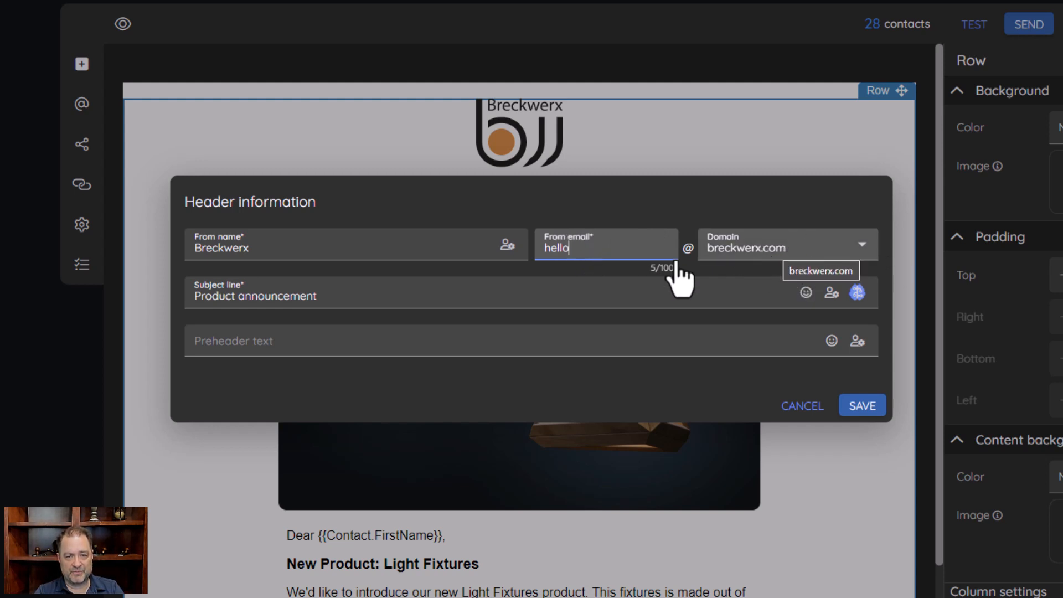
Switch the sender domain back to Custom and type the full sender e-mail address
{"action": "left_click", "coordinate": [783, 252]}
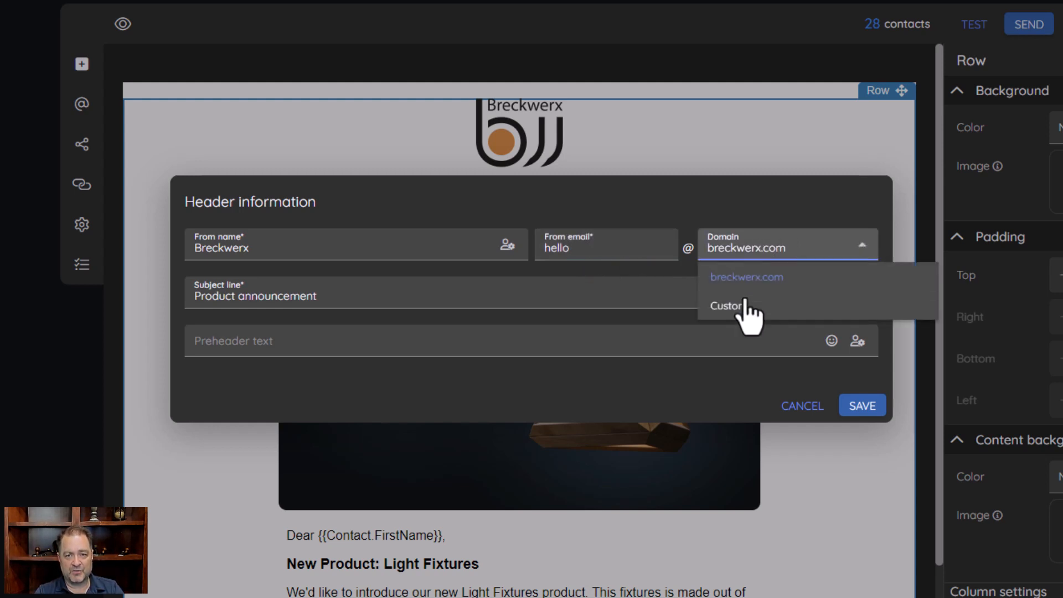
{"action": "left_click", "coordinate": [740, 310]}
{"action": "left_click", "coordinate": [619, 245]}
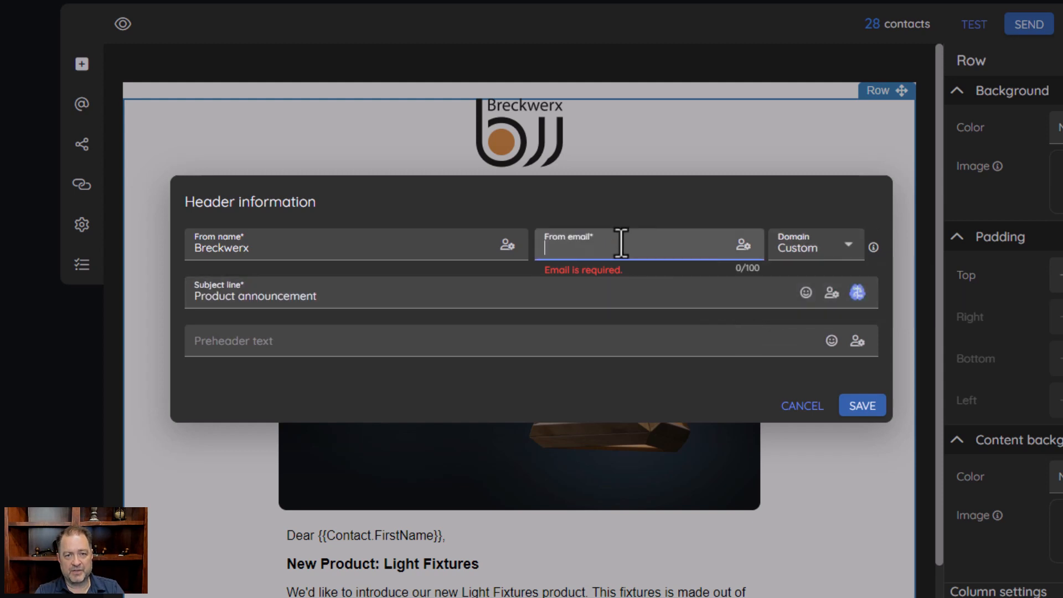
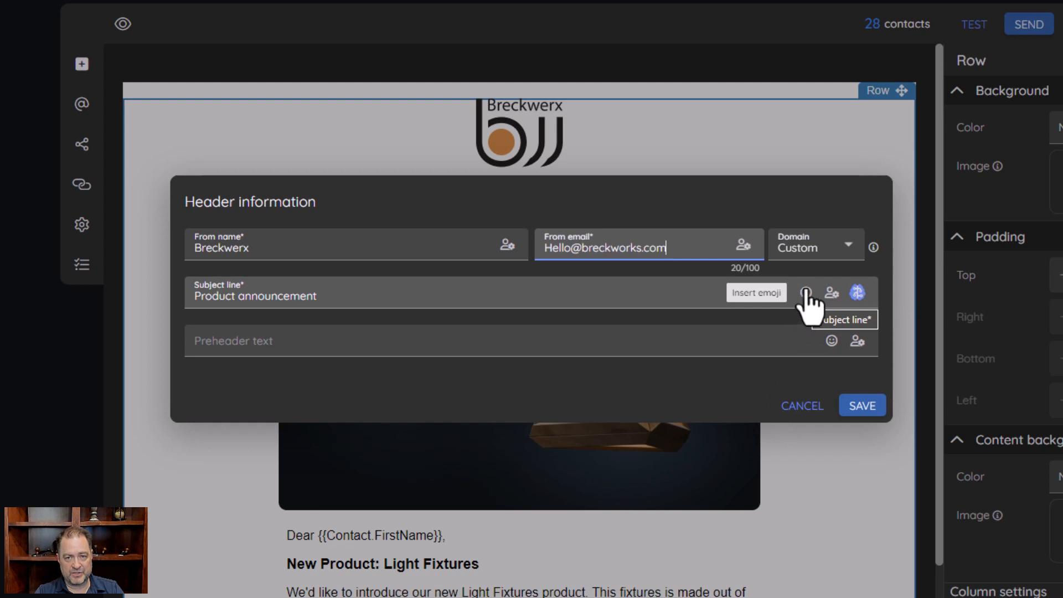
{"action": "left_click", "coordinate": [805, 295]}
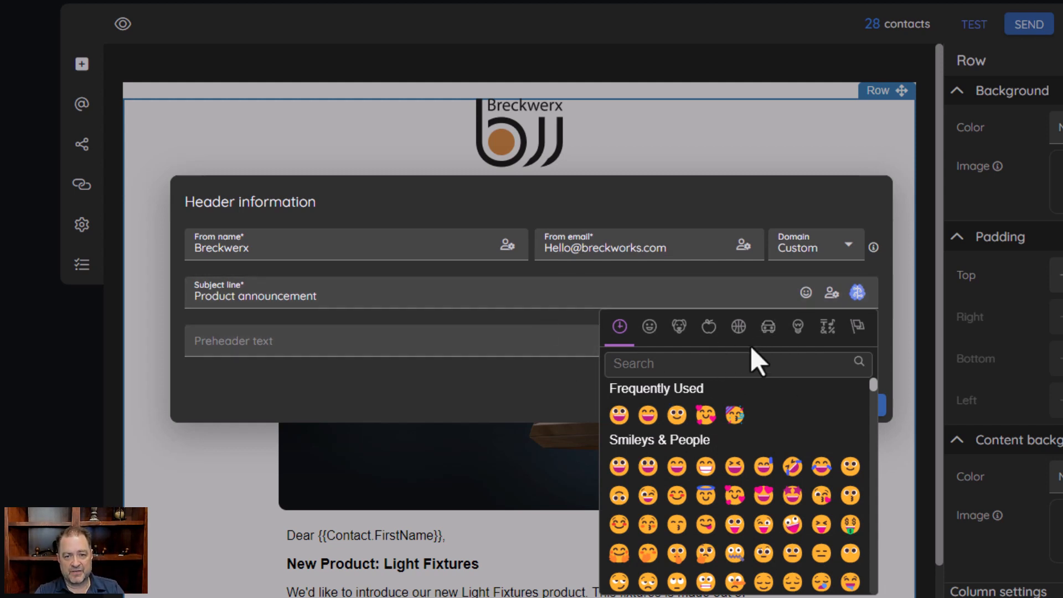
{"action": "left_click", "coordinate": [659, 330]}
{"action": "left_click", "coordinate": [709, 330]}
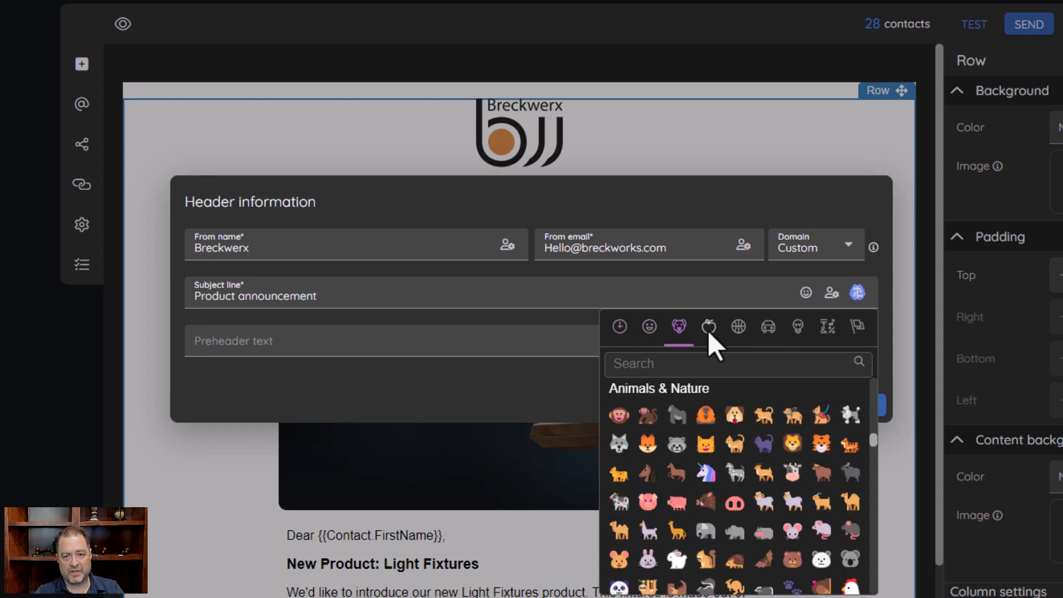
{"action": "left_click", "coordinate": [739, 330]}
{"action": "left_click", "coordinate": [769, 330]}
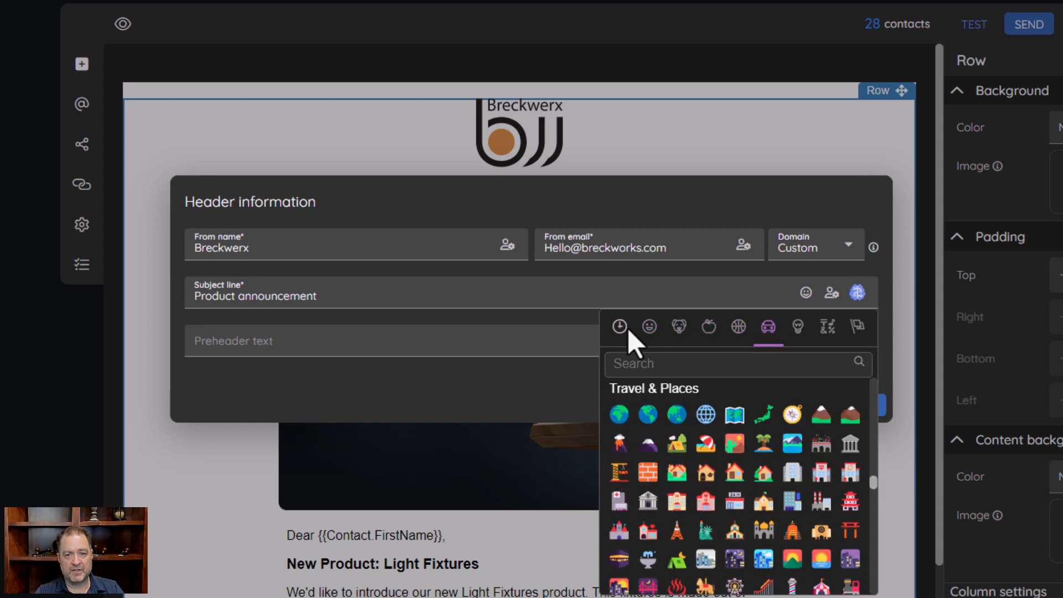
{"action": "left_click", "coordinate": [620, 328]}
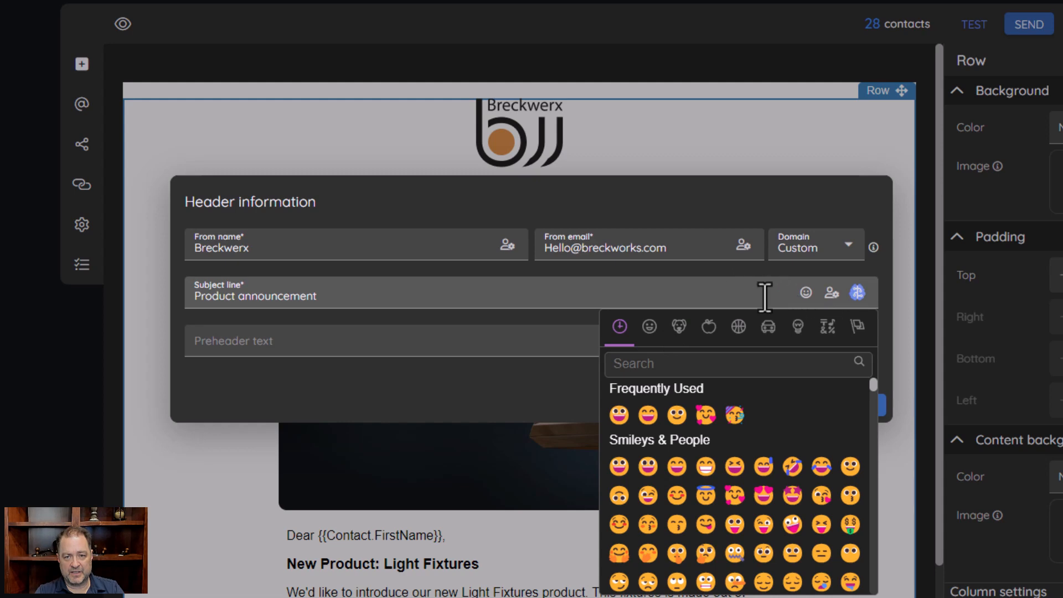
{"action": "left_click", "coordinate": [764, 296]}
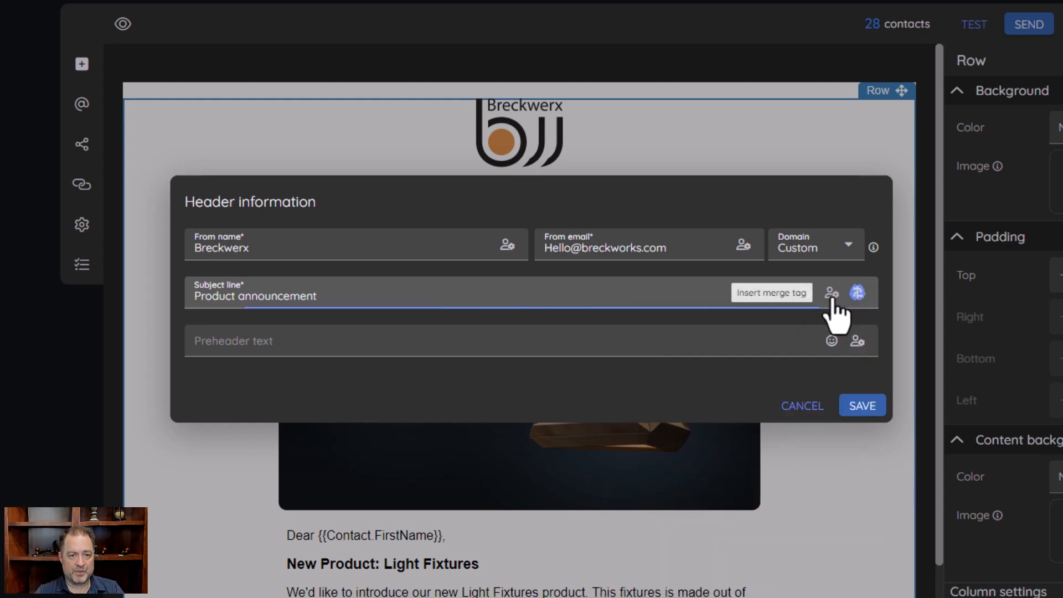
{"action": "left_click", "coordinate": [832, 294]}
{"action": "left_click", "coordinate": [415, 294]}
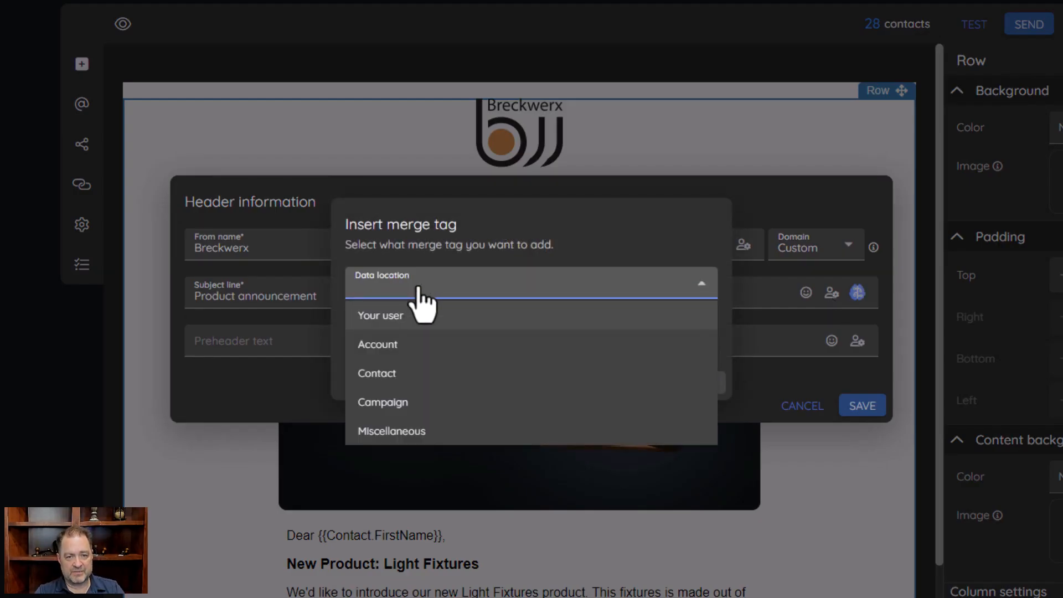
{"action": "left_click", "coordinate": [389, 382]}
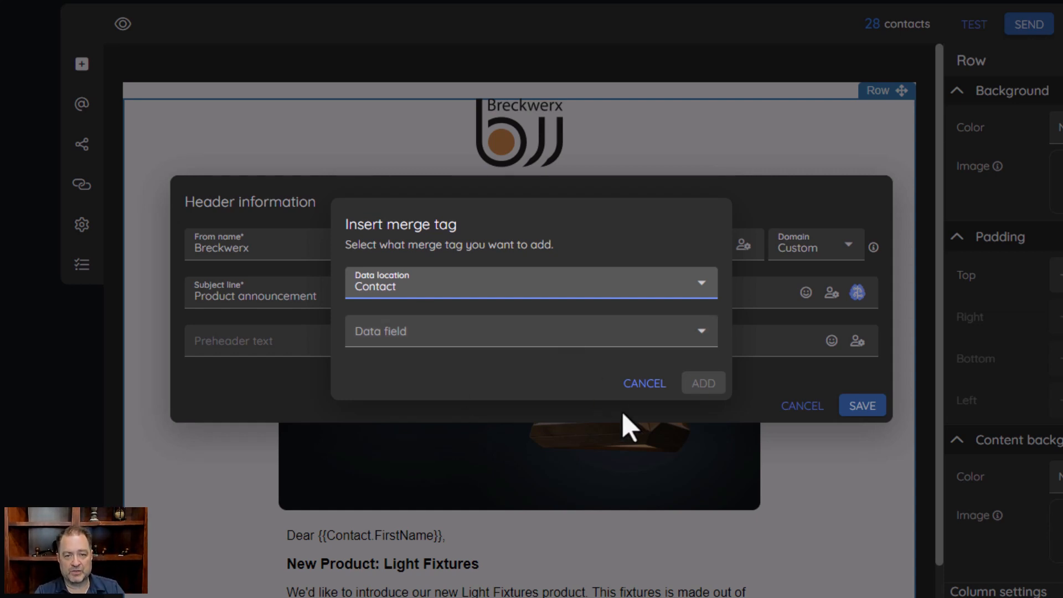
{"action": "left_click", "coordinate": [553, 342]}
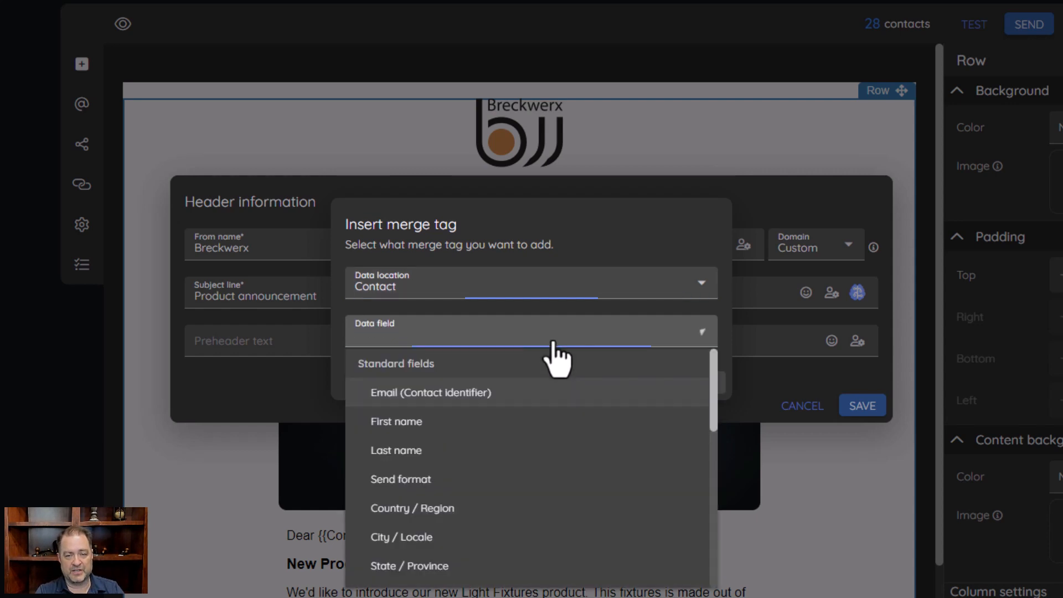
{"action": "left_click", "coordinate": [583, 230]}
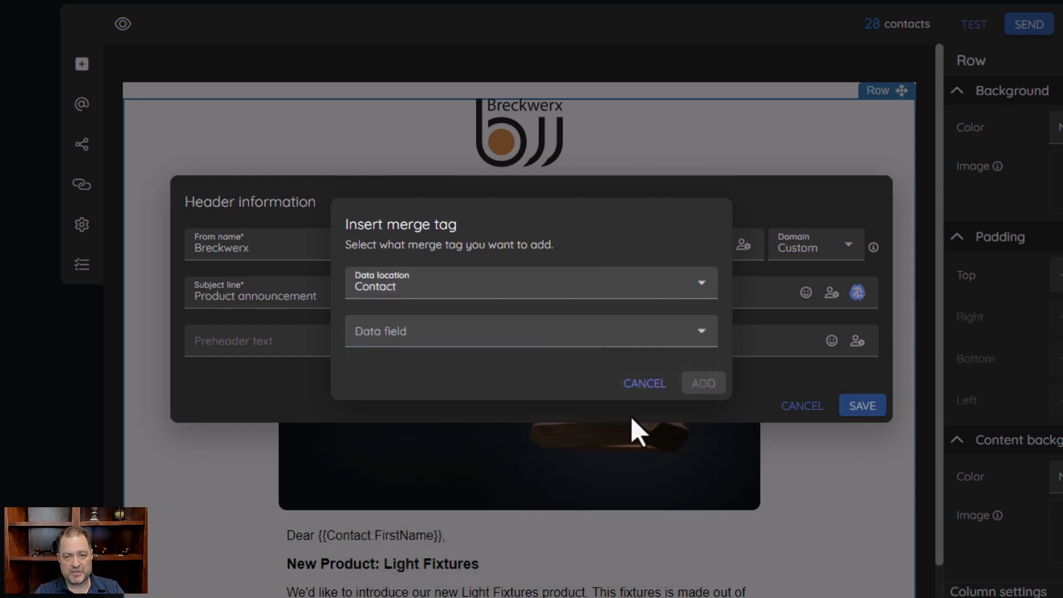
{"action": "left_click", "coordinate": [642, 383]}
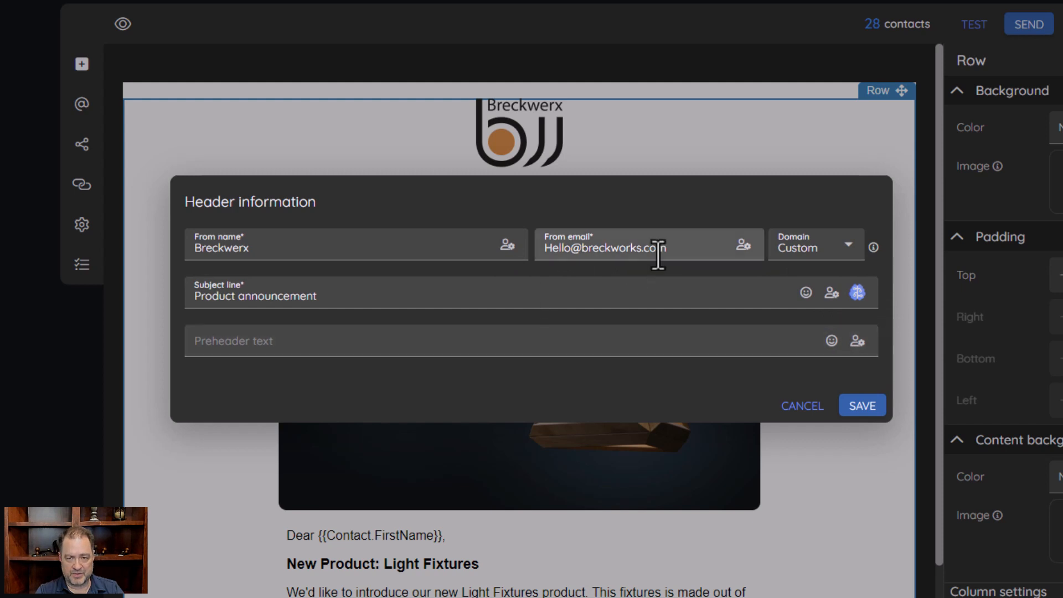
{"action": "left_click", "coordinate": [858, 292]}
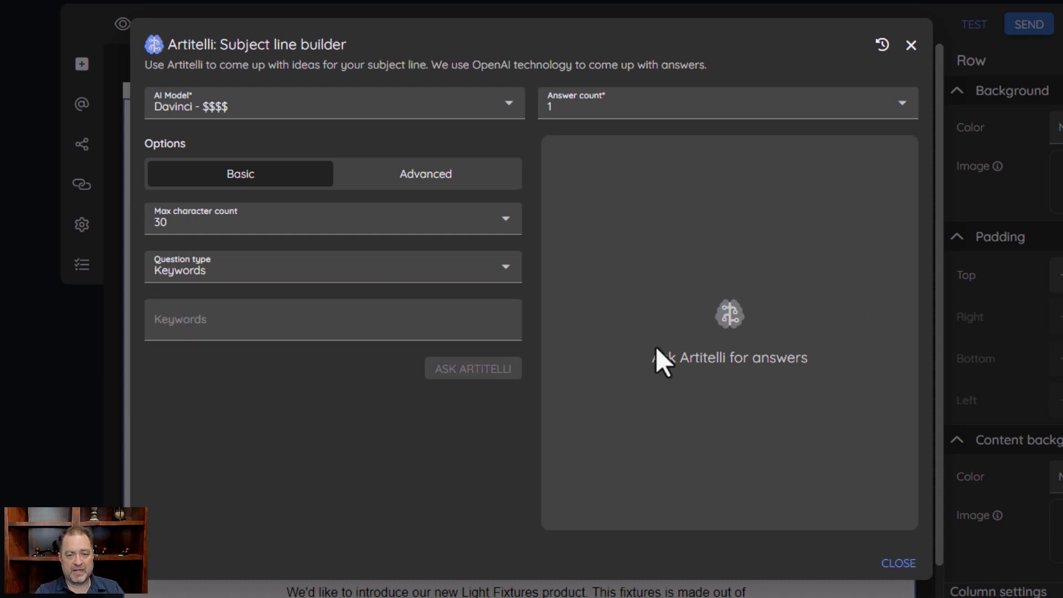
{"action": "left_click", "coordinate": [899, 563]}
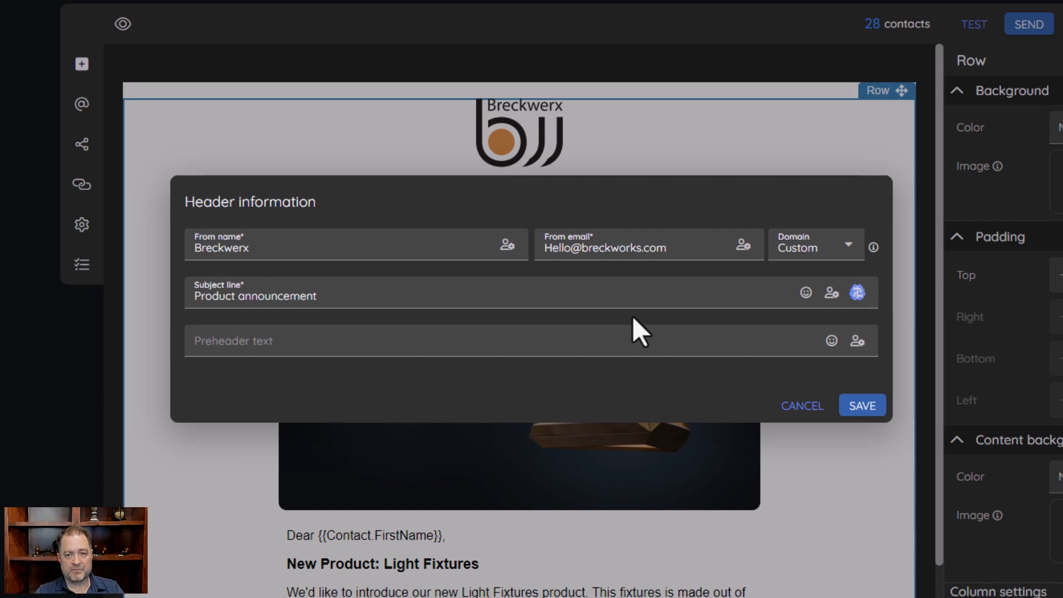
Try '30% off this week' as preheader text, erase it, and cancel Header information unsaved
{"action": "left_click", "coordinate": [341, 350]}
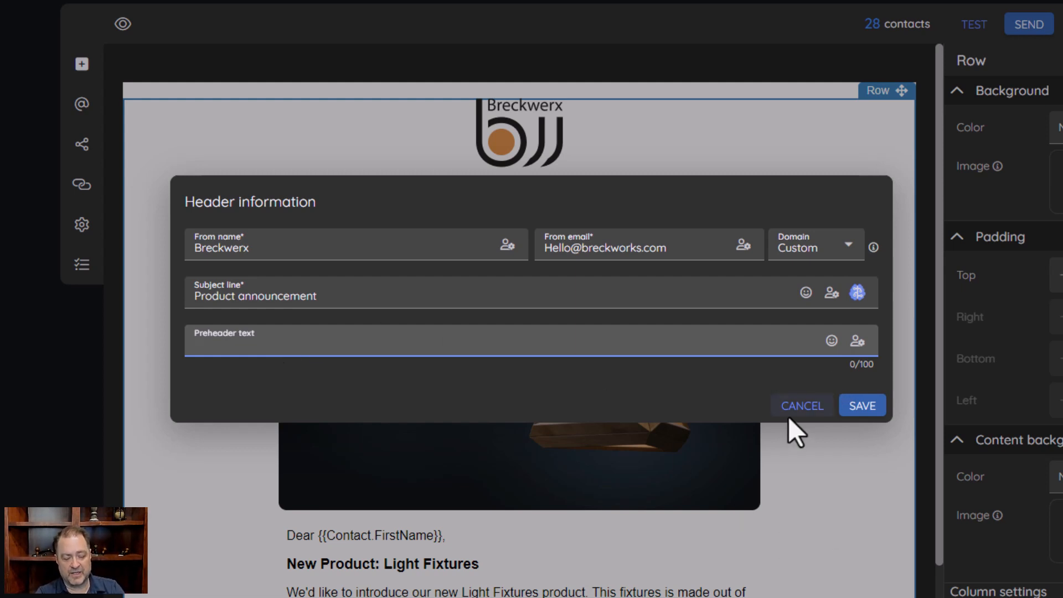
{"action": "type", "text": "30% "}
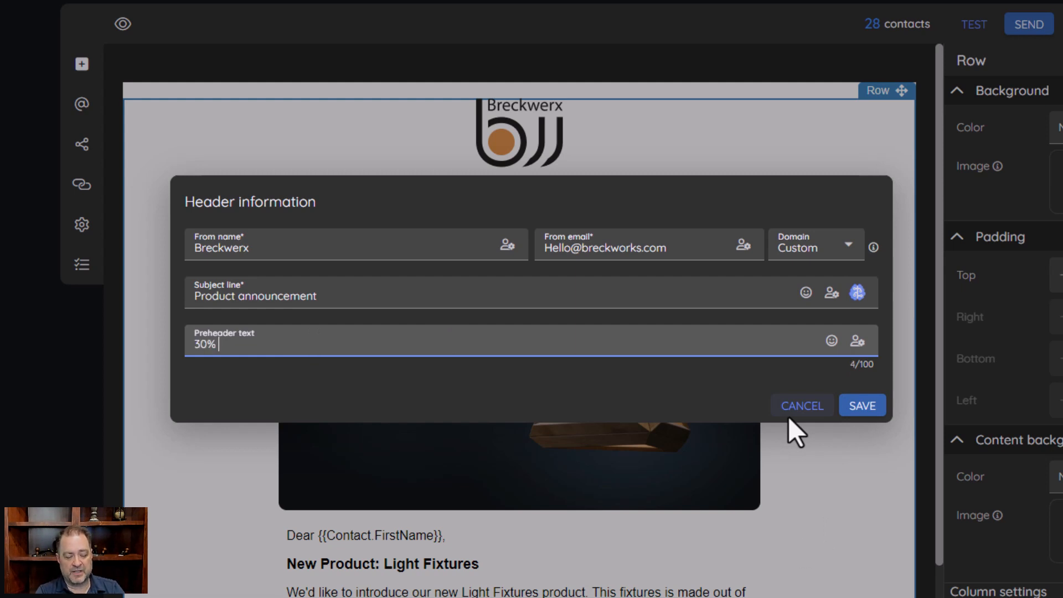
{"action": "type", "text": "off this week"}
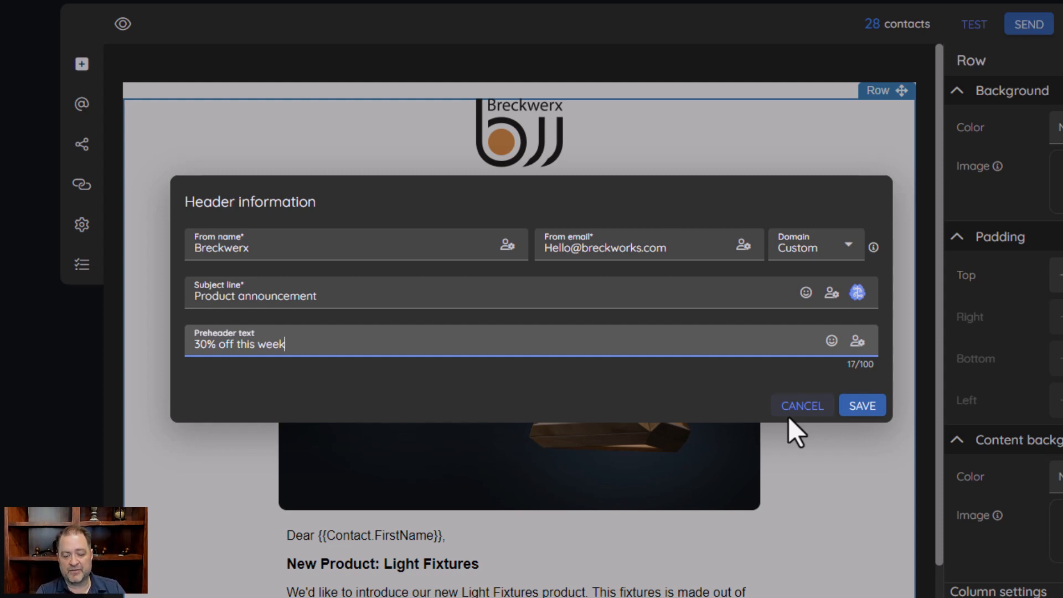
{"action": "key", "text": "BackSpace"}
{"action": "key", "text": "BackSpace"}
{"action": "key", "text": "BackSpace"}
{"action": "key", "text": "BackSpace"}
{"action": "key", "text": "BackSpace"}
{"action": "key", "text": "BackSpace"}
{"action": "key", "text": "BackSpace"}
{"action": "key", "text": "BackSpace"}
{"action": "key", "text": "BackSpace"}
{"action": "key", "text": "BackSpace"}
{"action": "key", "text": "BackSpace"}
{"action": "key", "text": "BackSpace"}
{"action": "key", "text": "BackSpace"}
{"action": "key", "text": "BackSpace"}
{"action": "key", "text": "BackSpace"}
{"action": "key", "text": "BackSpace"}
{"action": "key", "text": "BackSpace"}
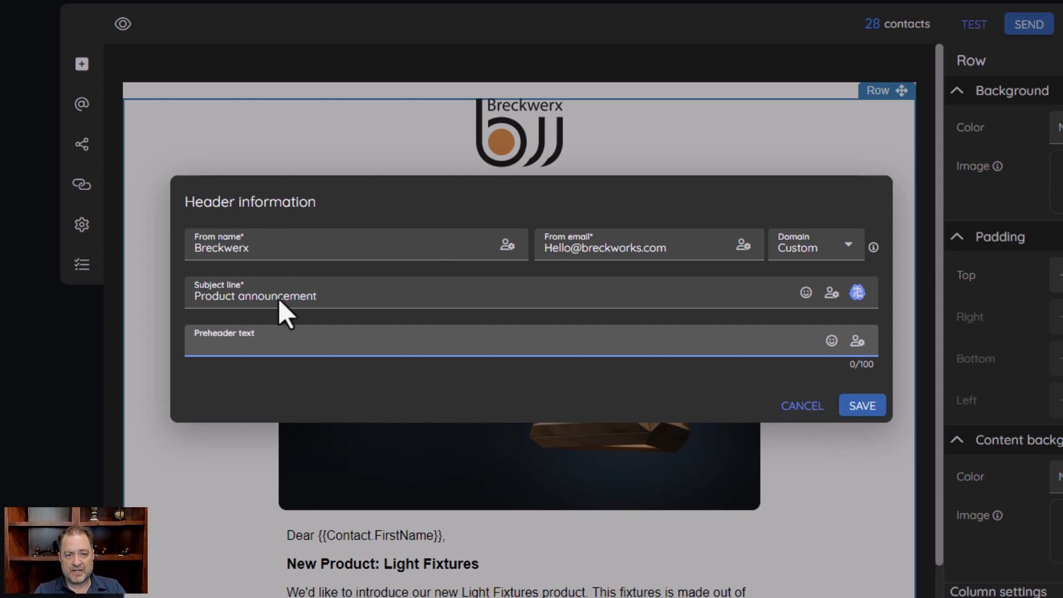
{"action": "left_click", "coordinate": [810, 408]}
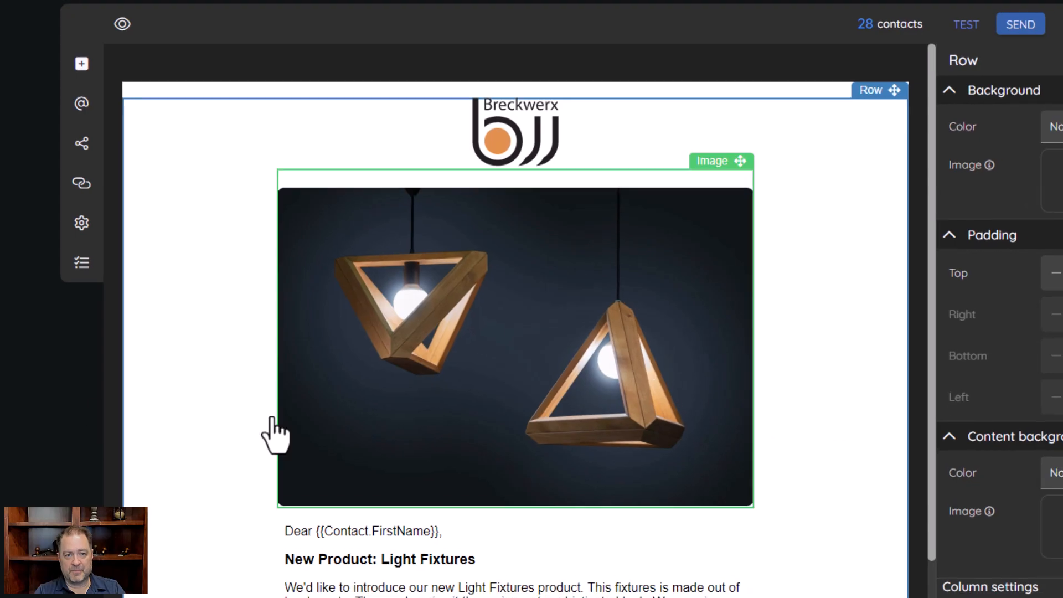
{"action": "left_click", "coordinate": [82, 142]}
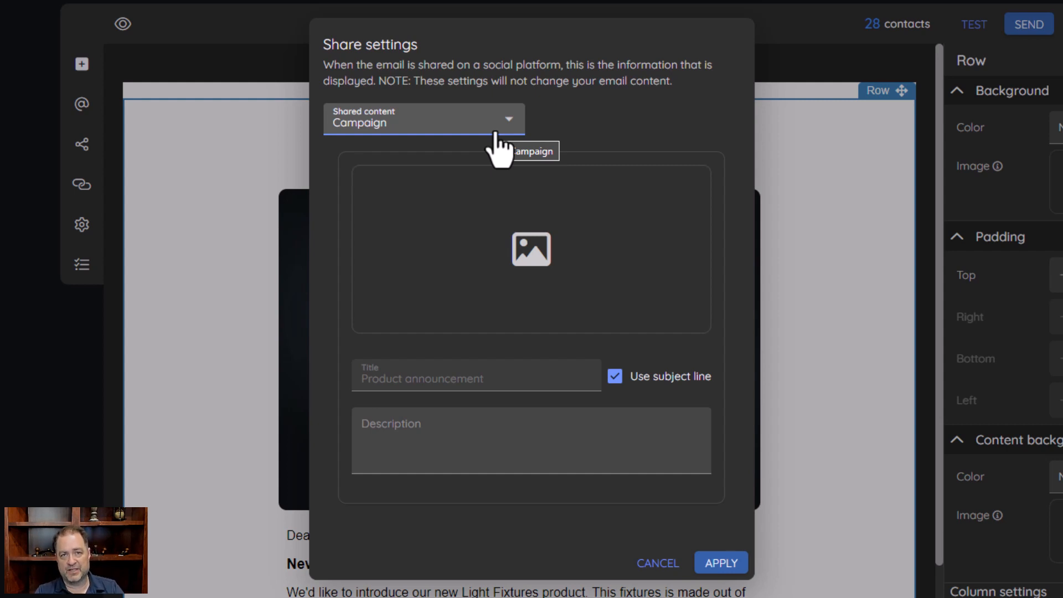
{"action": "mouse_move", "coordinate": [454, 304]}
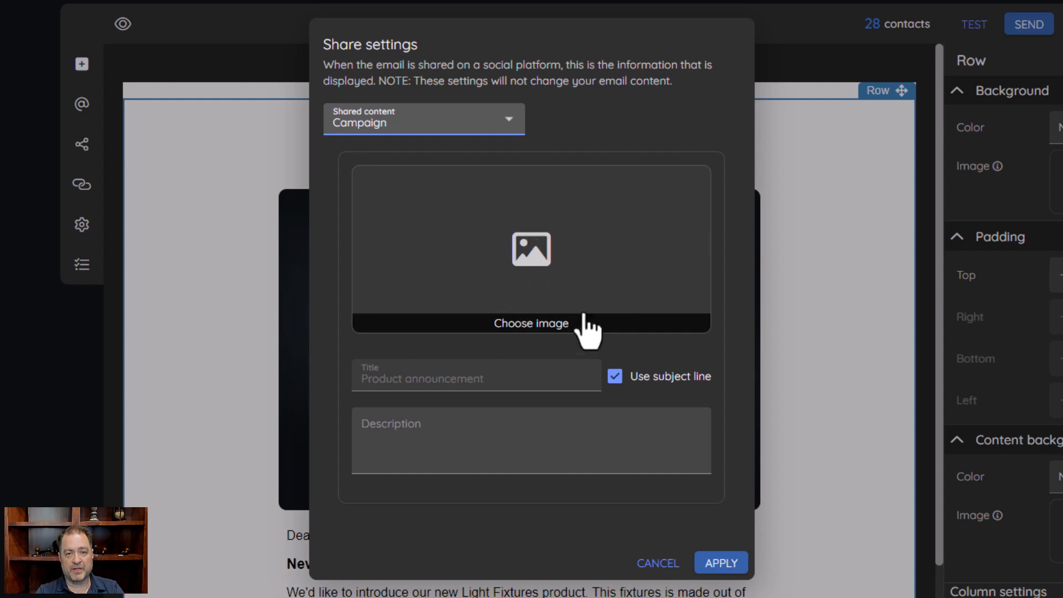
{"action": "left_click", "coordinate": [454, 122]}
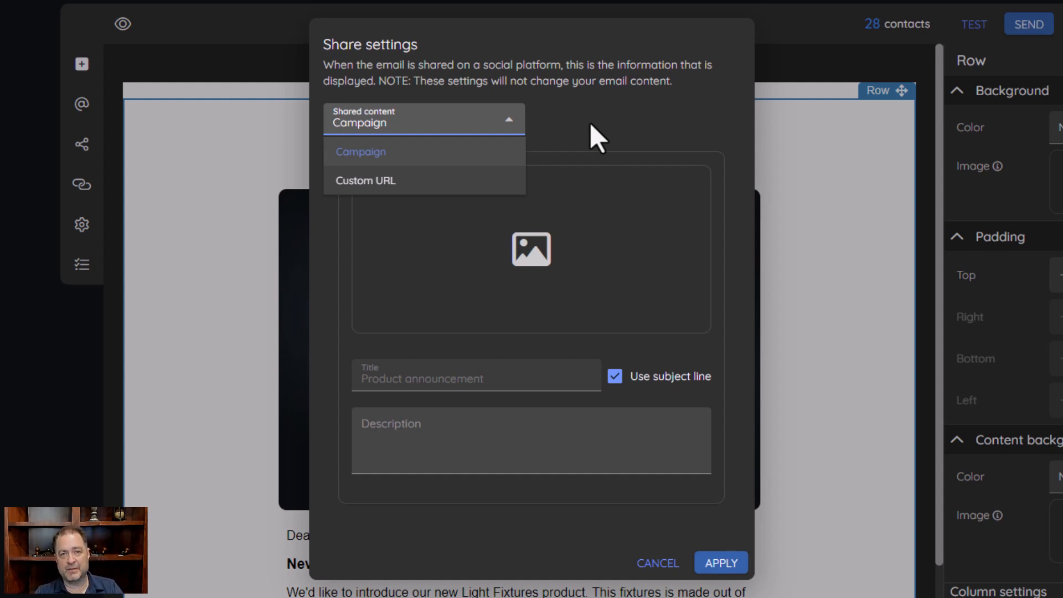
{"action": "left_click", "coordinate": [341, 181]}
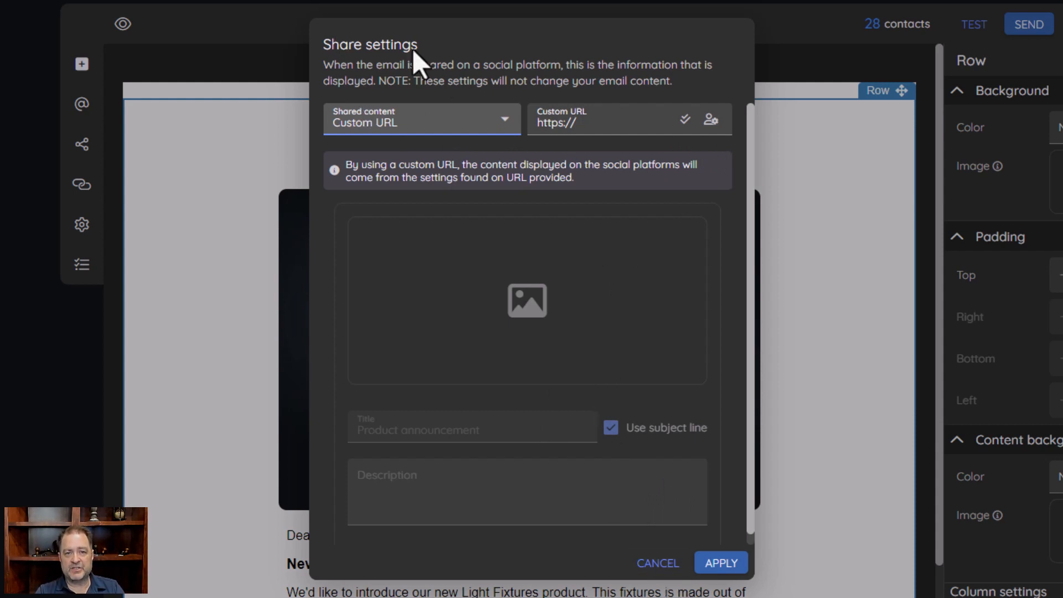
{"action": "left_click", "coordinate": [659, 564]}
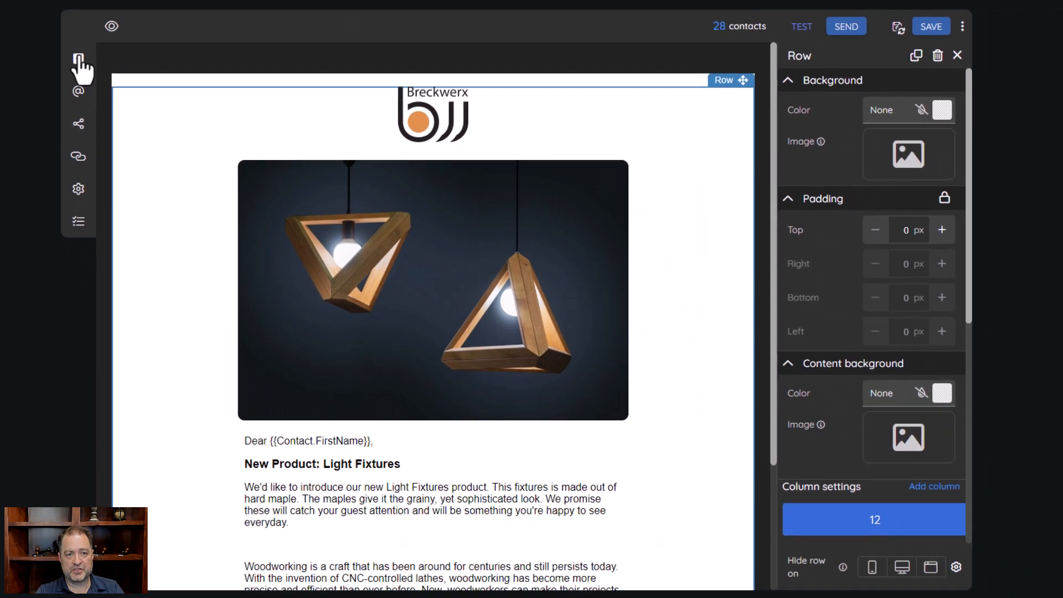
Drag a Social share block into the email just above the Purchase on Etsy button
{"action": "left_click", "coordinate": [82, 63]}
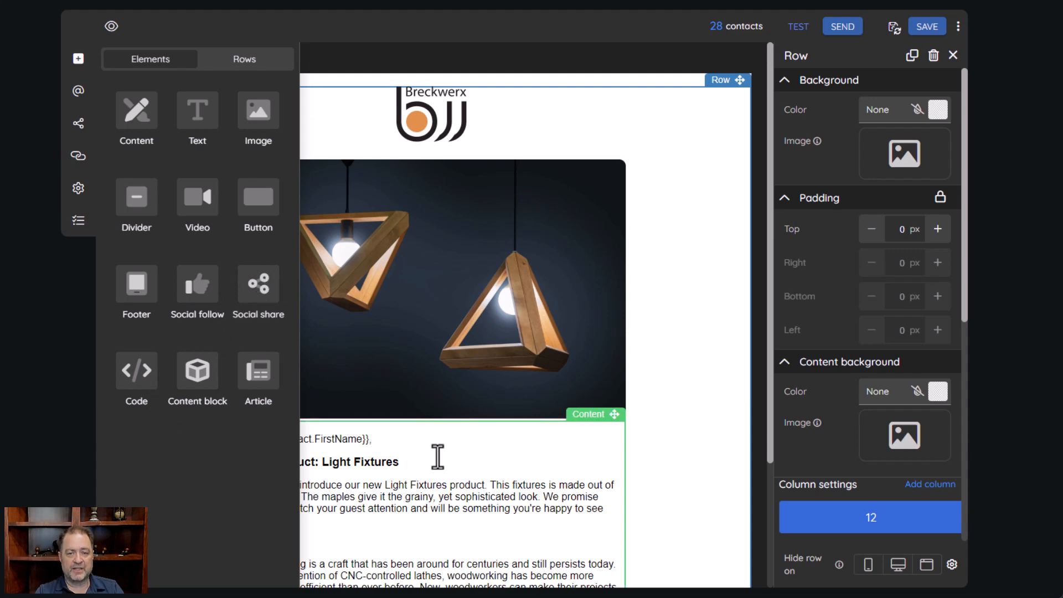
{"action": "scroll", "coordinate": [463, 459], "scroll_direction": "down", "scroll_amount": 3}
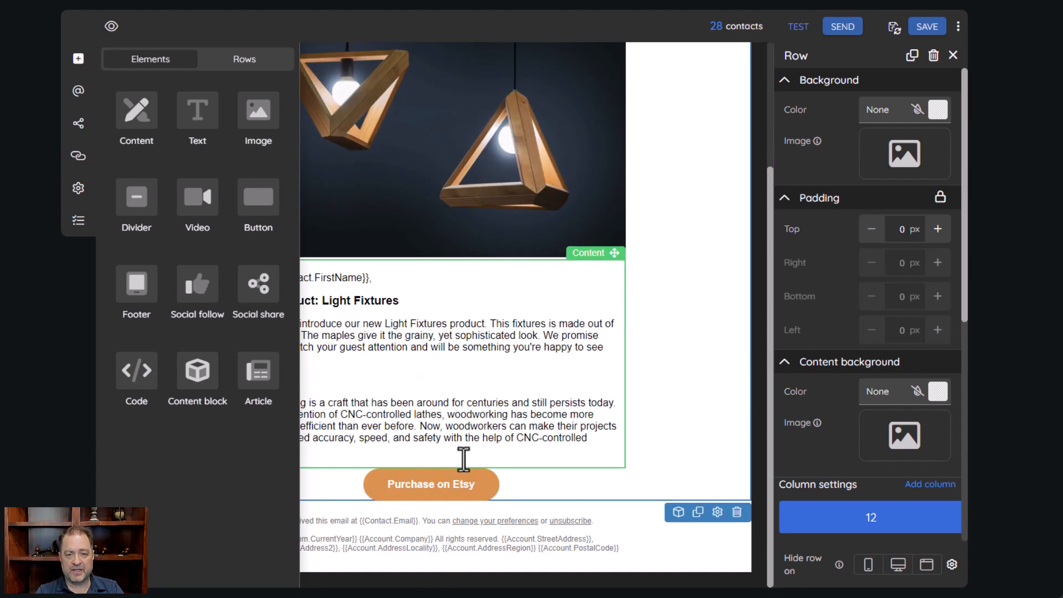
{"action": "left_click_drag", "start_coordinate": [268, 302], "coordinate": [445, 465]}
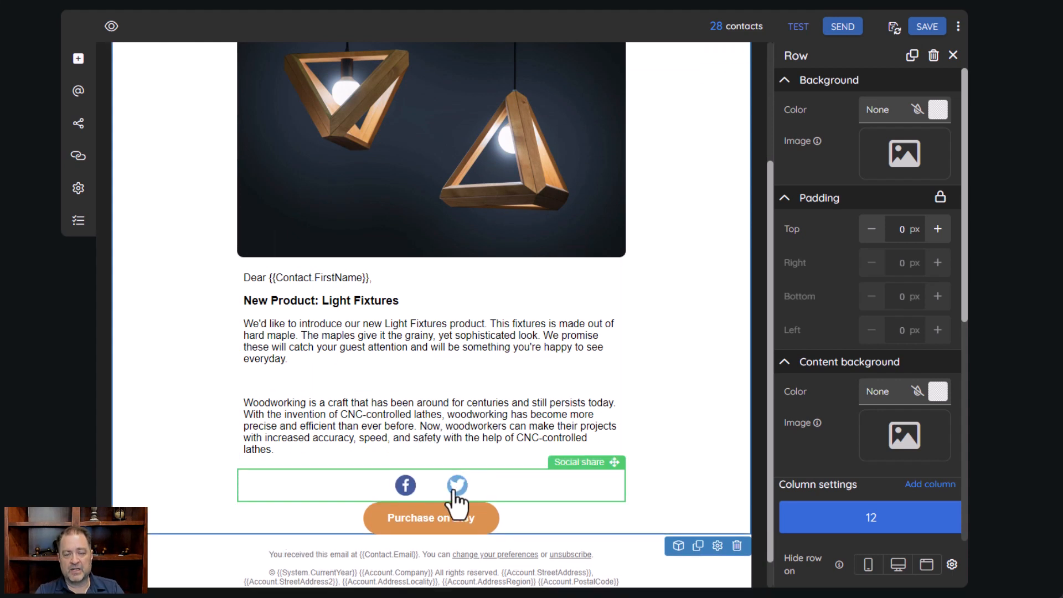
Delete the Social share block and bring up the Check links list
{"action": "left_click", "coordinate": [438, 499]}
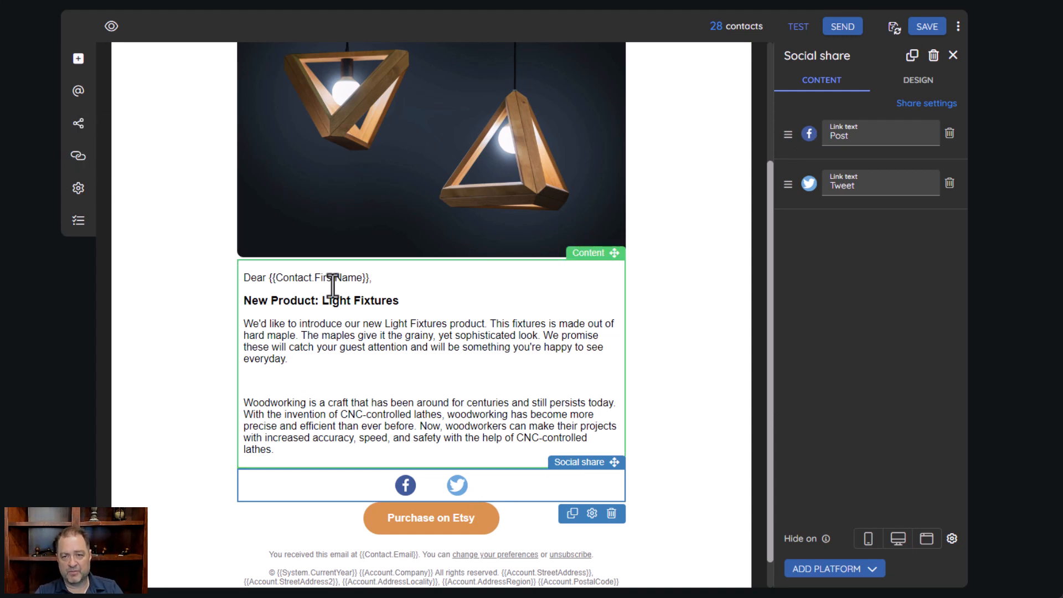
{"action": "left_click", "coordinate": [611, 513]}
{"action": "left_click", "coordinate": [78, 155]}
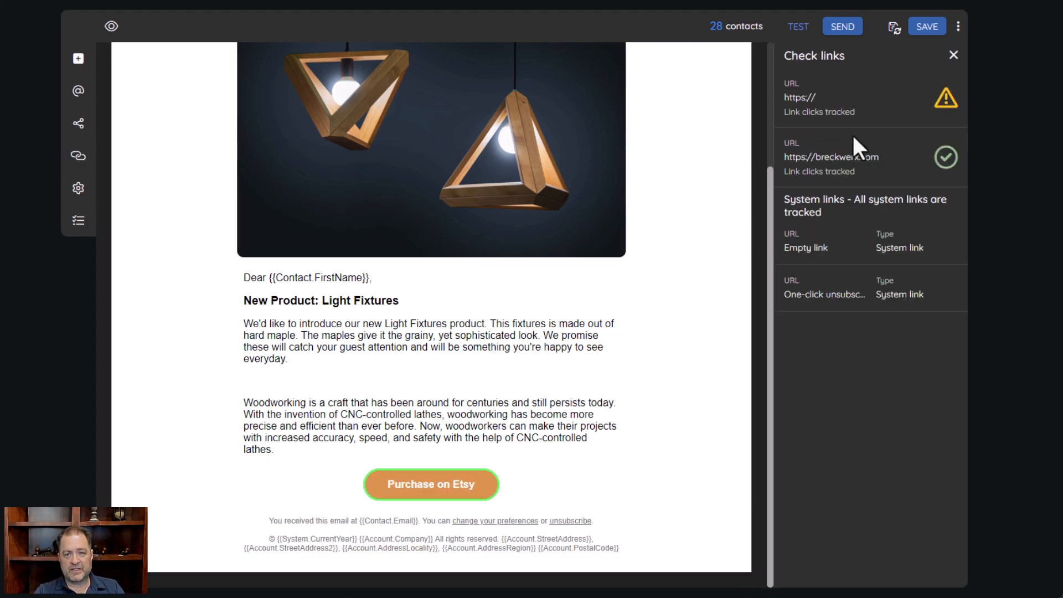
{"action": "scroll", "coordinate": [486, 297], "scroll_direction": "up", "scroll_amount": 3}
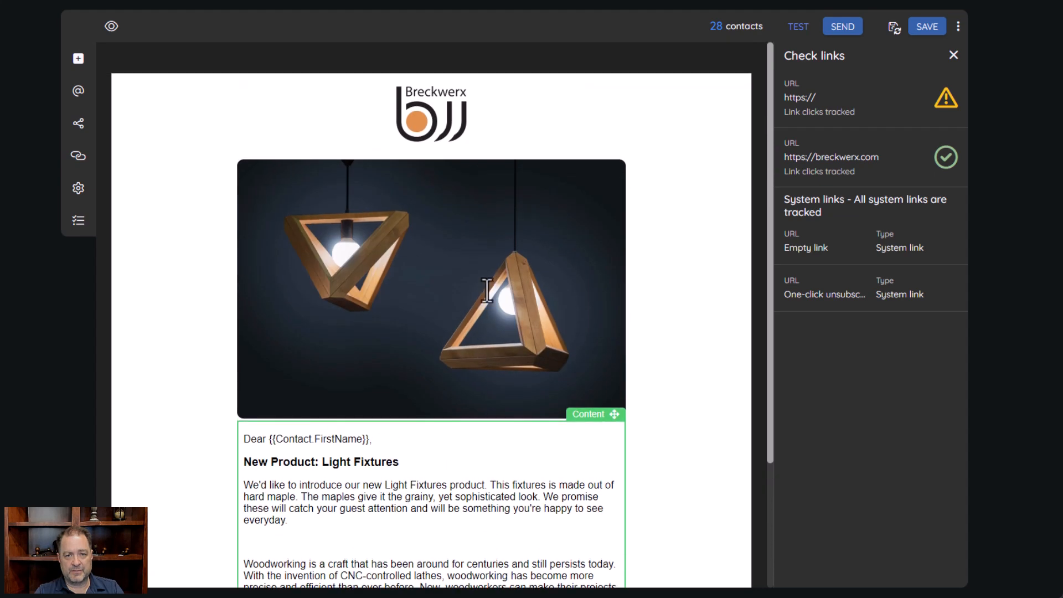
{"action": "left_click", "coordinate": [800, 143]}
{"action": "left_click", "coordinate": [851, 108]}
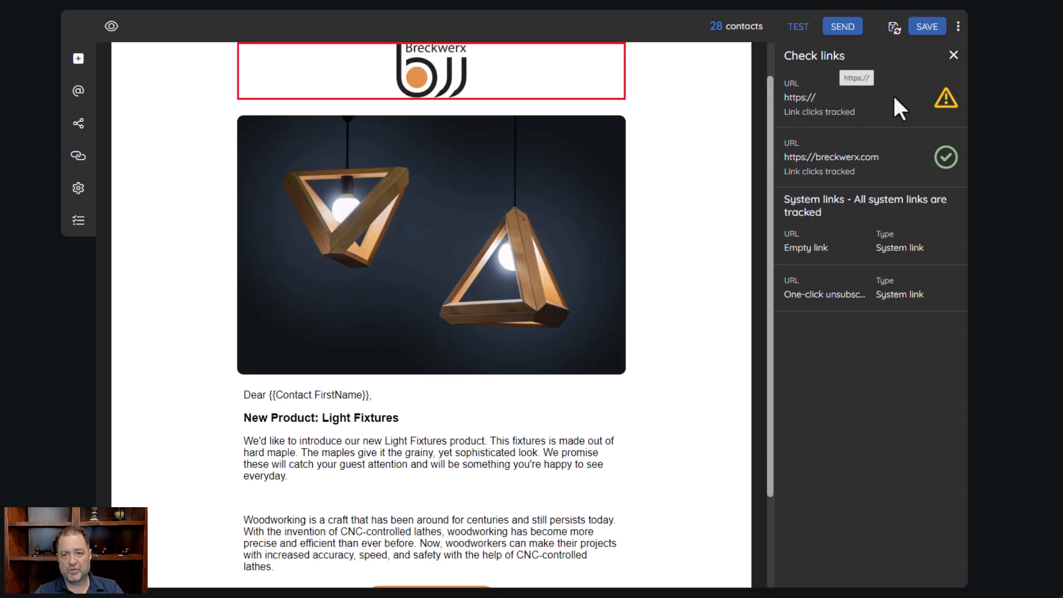
{"action": "left_click", "coordinate": [884, 154]}
{"action": "left_click", "coordinate": [875, 119]}
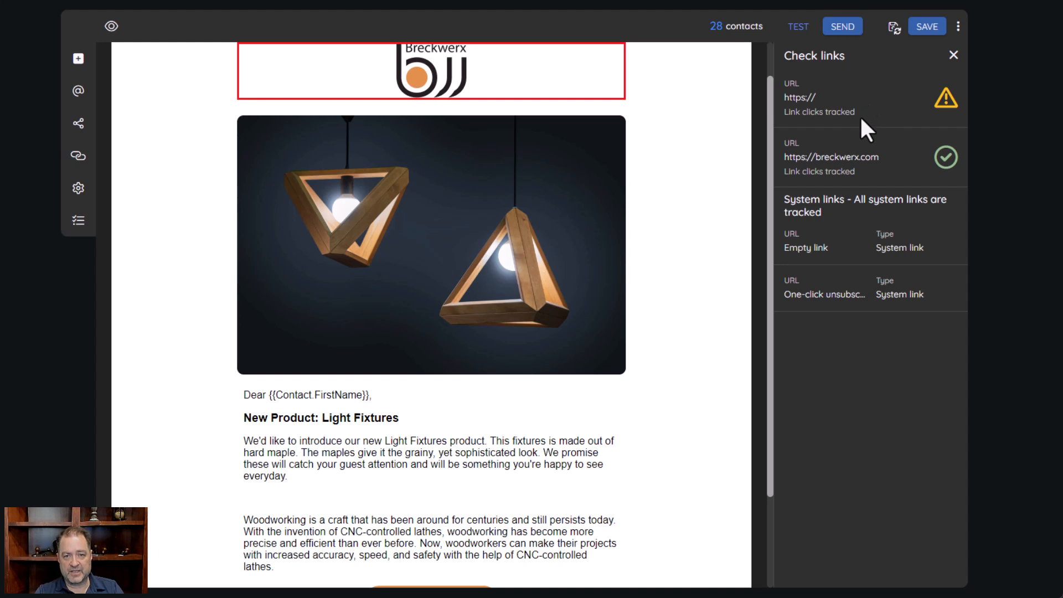
{"action": "left_click", "coordinate": [861, 137]}
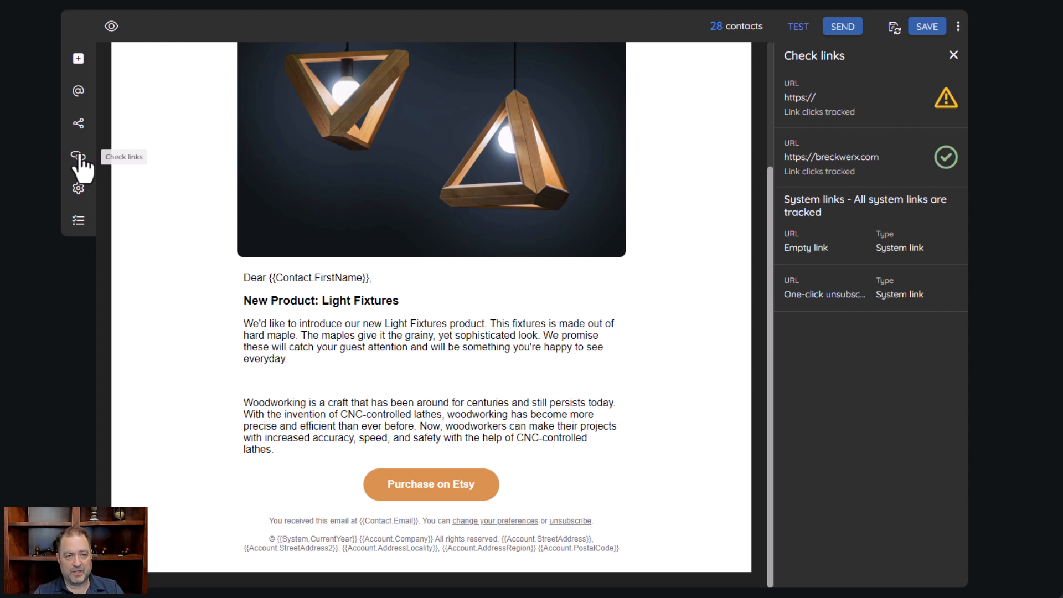
Open the campaign settings and turn on analytics integrations
{"action": "left_click", "coordinate": [78, 190]}
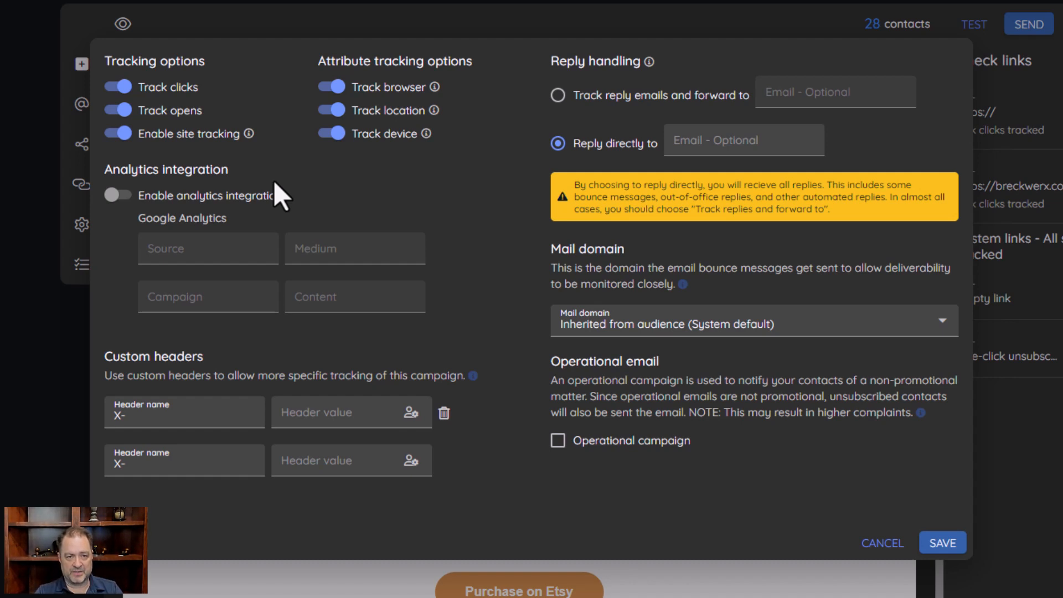
{"action": "left_click", "coordinate": [117, 196]}
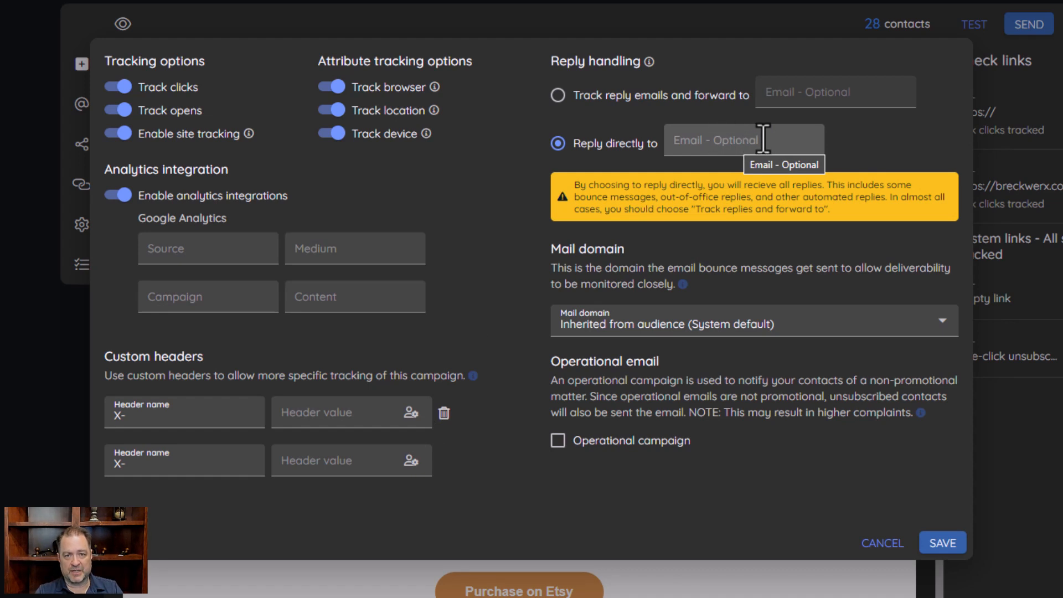
Set Reply handling to 'Track reply emails and forward to'
{"action": "left_click", "coordinate": [559, 98]}
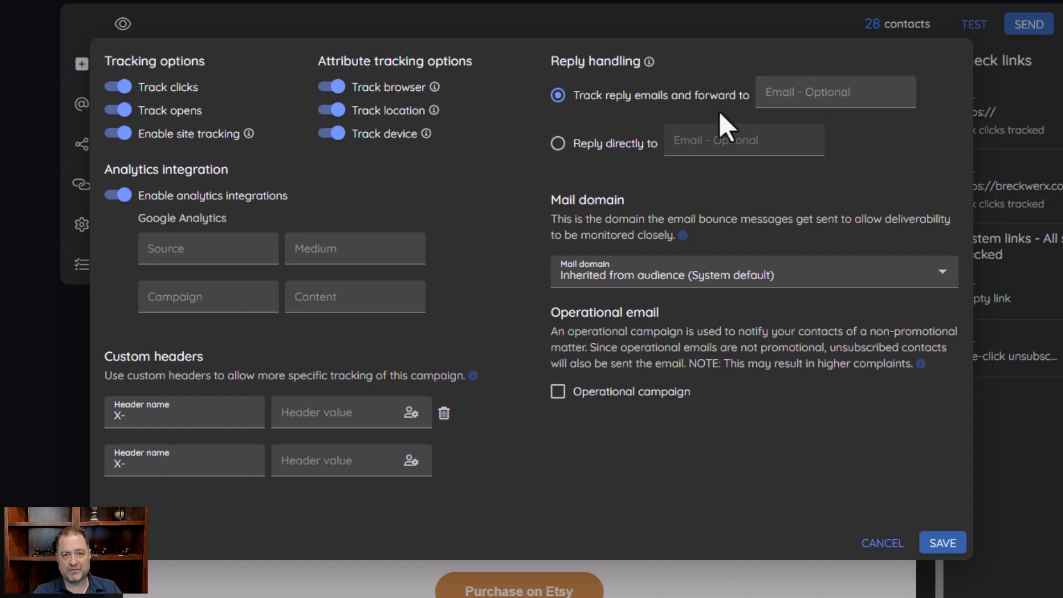
{"action": "left_click", "coordinate": [557, 143]}
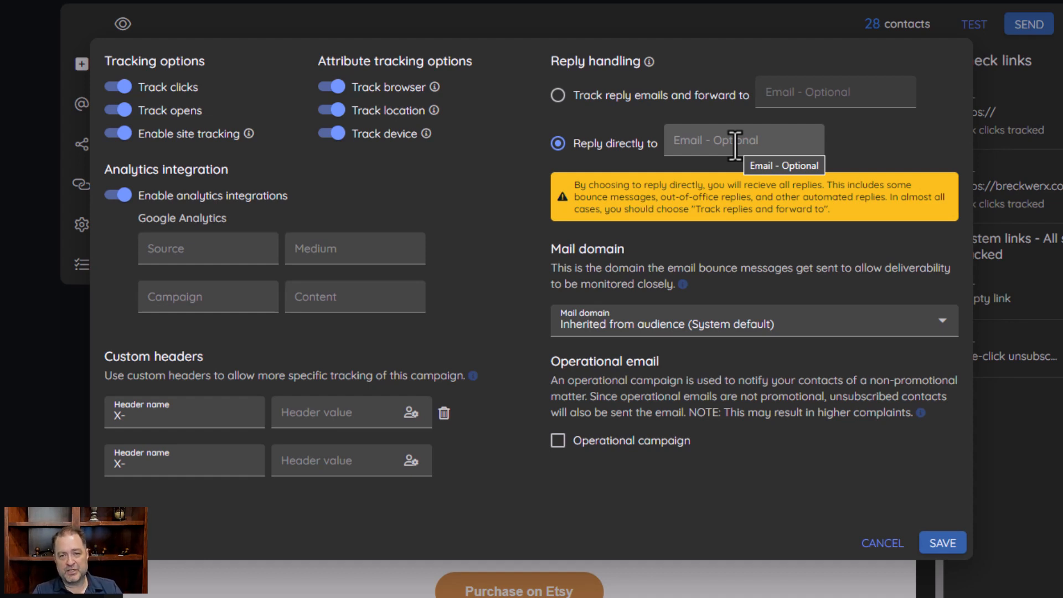
{"action": "left_click", "coordinate": [558, 95]}
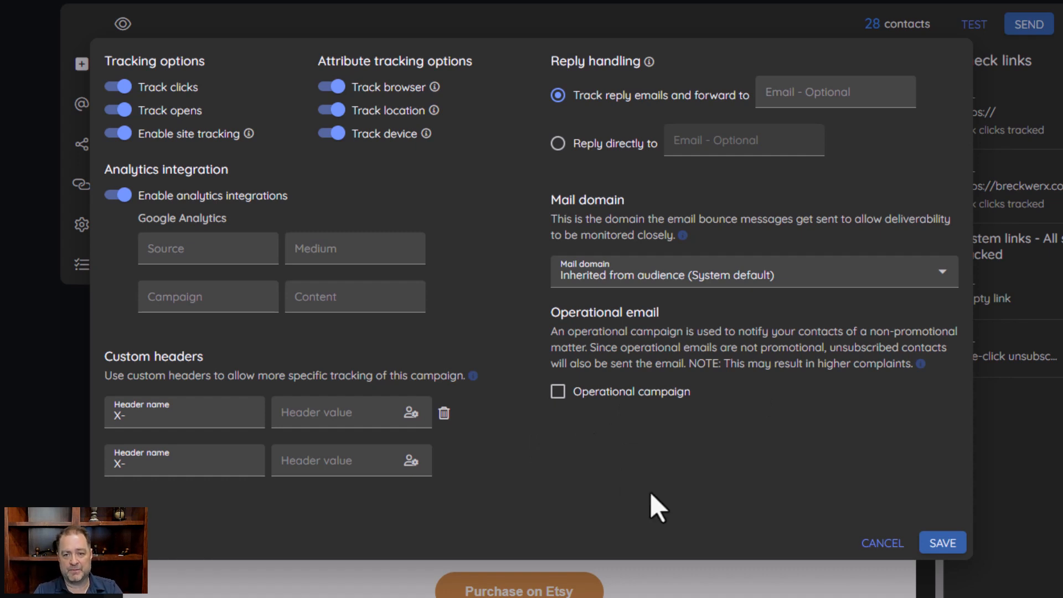
Cancel the campaign settings dialog, discarding the tracking and reply changes
{"action": "left_click", "coordinate": [884, 544]}
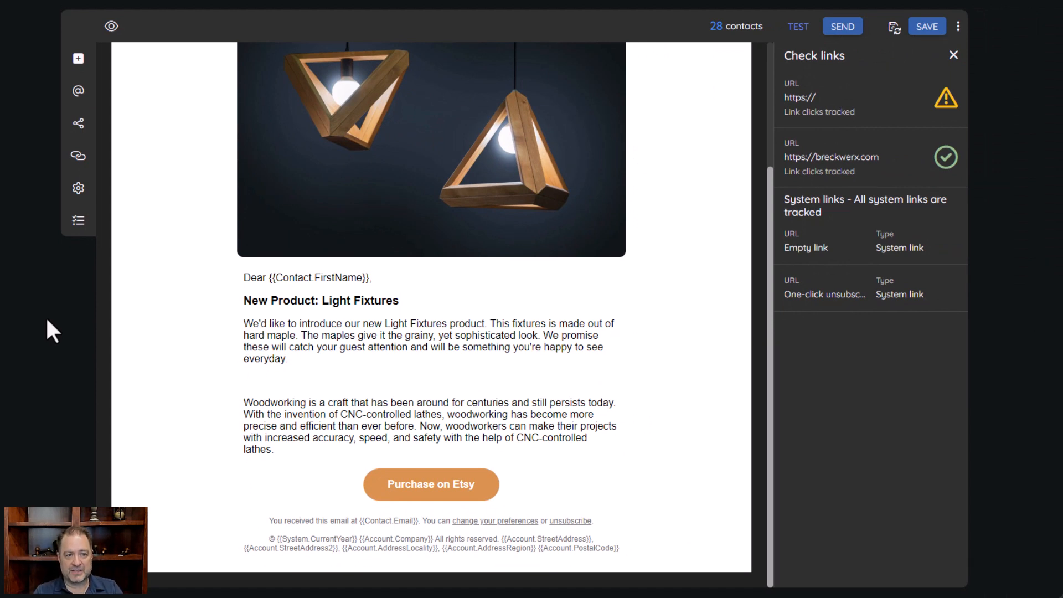
Review the Checklist: subject, from name and content pass; share image, title, description flagged
{"action": "left_click", "coordinate": [78, 221]}
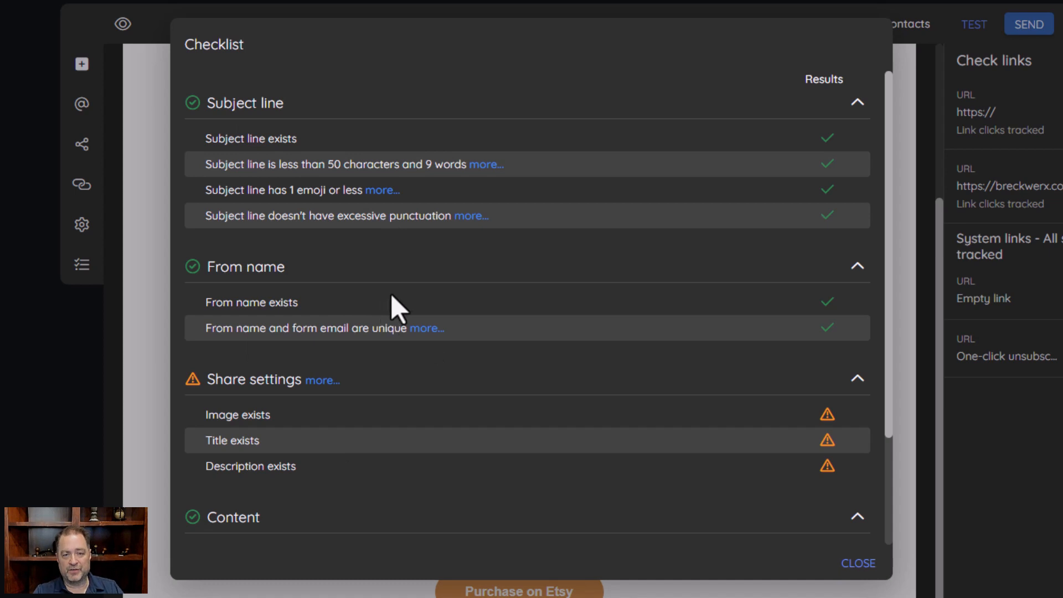
{"action": "scroll", "coordinate": [461, 279], "scroll_direction": "down", "scroll_amount": 3}
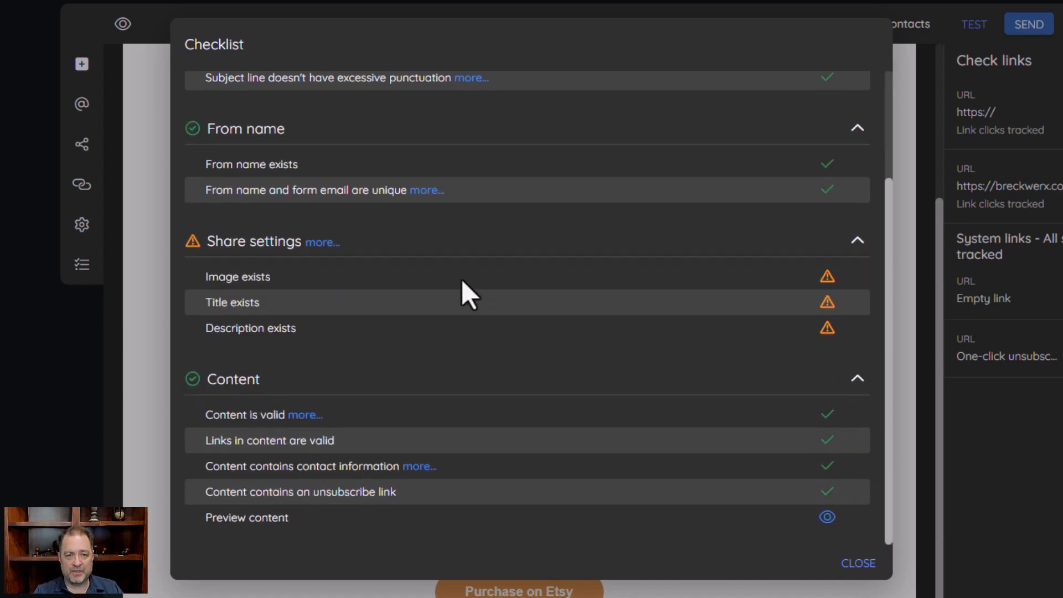
{"action": "scroll", "coordinate": [460, 281], "scroll_direction": "up", "scroll_amount": 3}
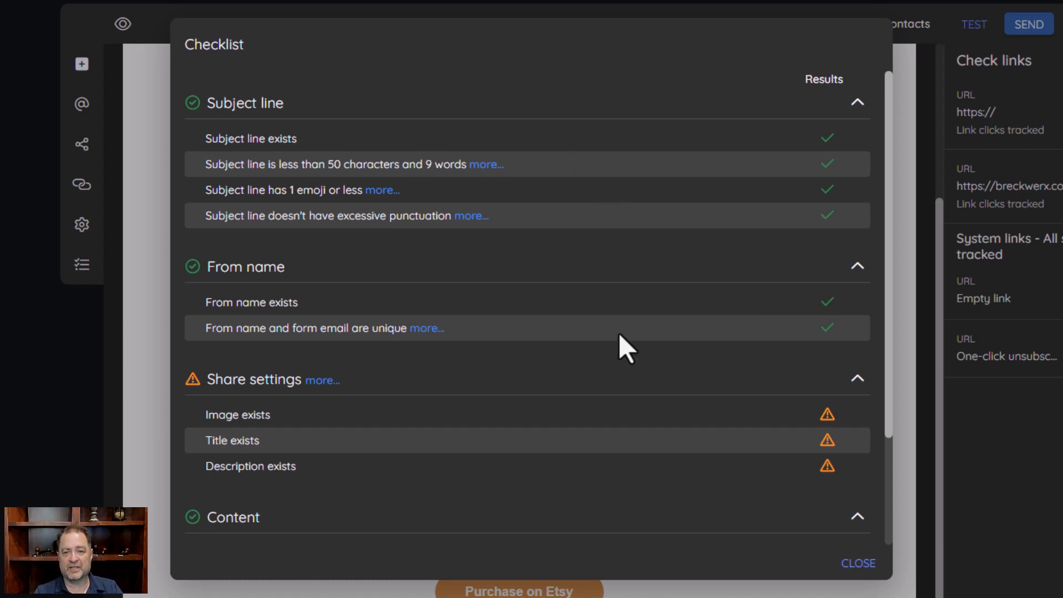
Close the Checklist and return to the top of the Light Fixtures email
{"action": "left_click", "coordinate": [853, 563]}
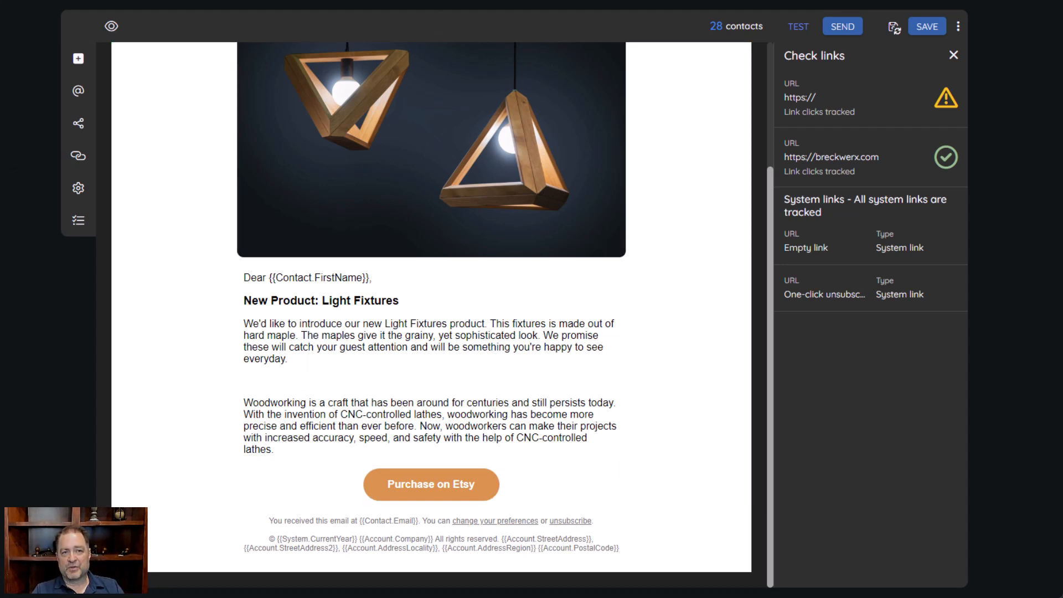
{"action": "scroll", "coordinate": [609, 166], "scroll_direction": "up", "scroll_amount": 3}
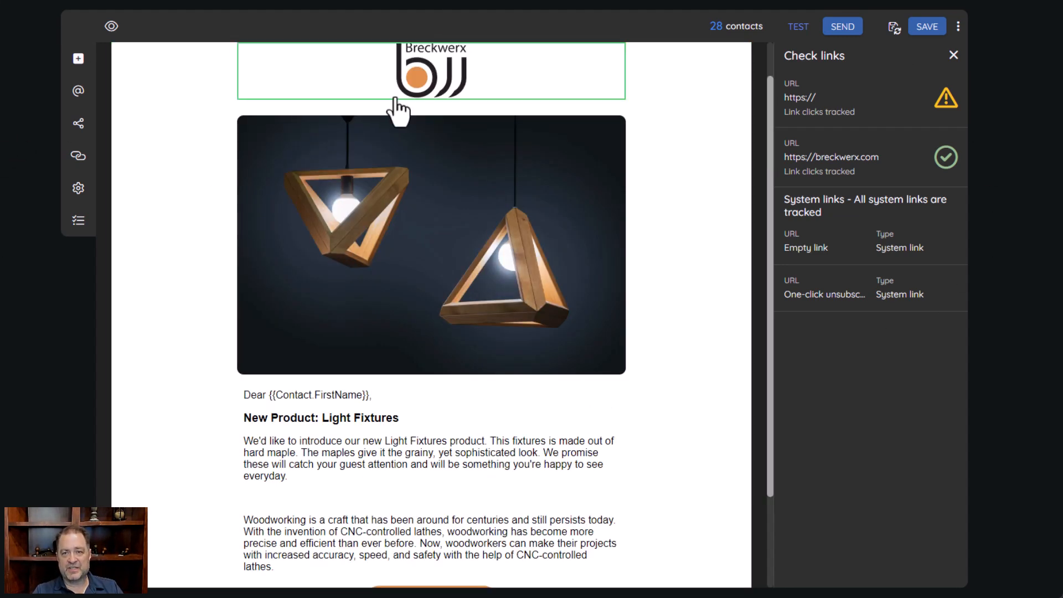